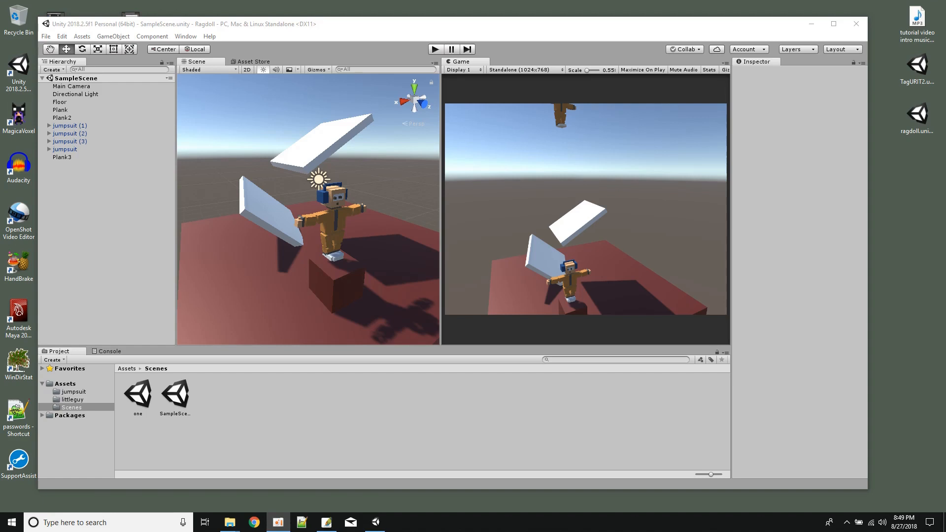
Play the ragdoll sample scene to watch the characters fall, and stop playback.
{"action": "left_click", "coordinate": [435, 49]}
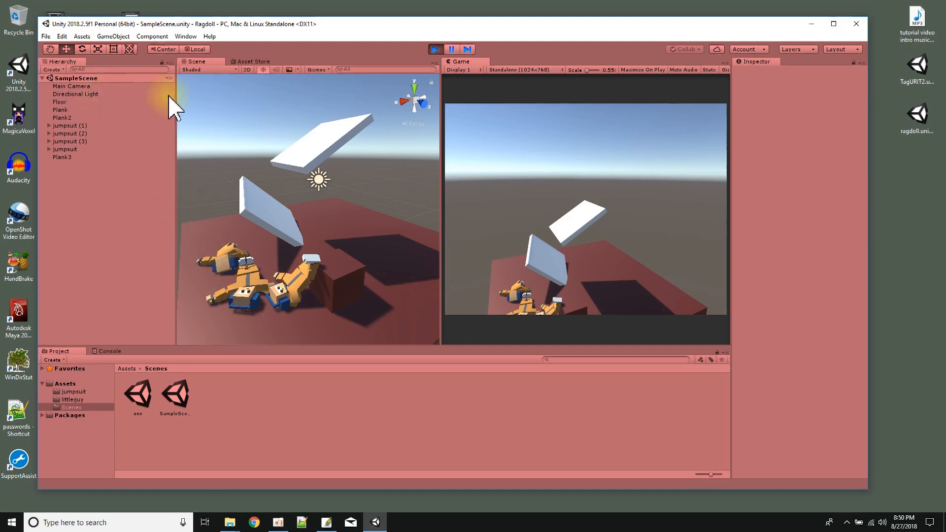
{"action": "left_click", "coordinate": [435, 49]}
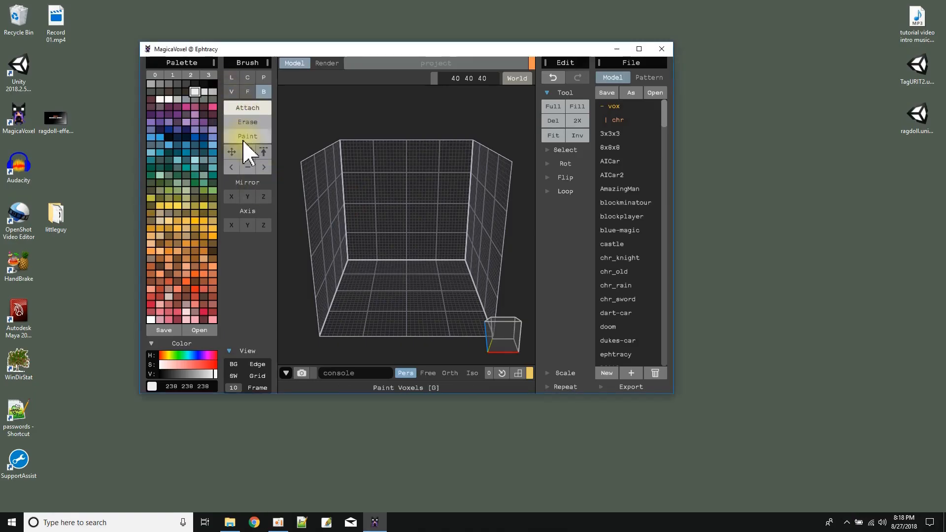
In MagicaVoxel, place mirrored white shoe blocks on the floor and build pink legs (219 77 109) upward from them.
{"action": "left_click", "coordinate": [392, 290]}
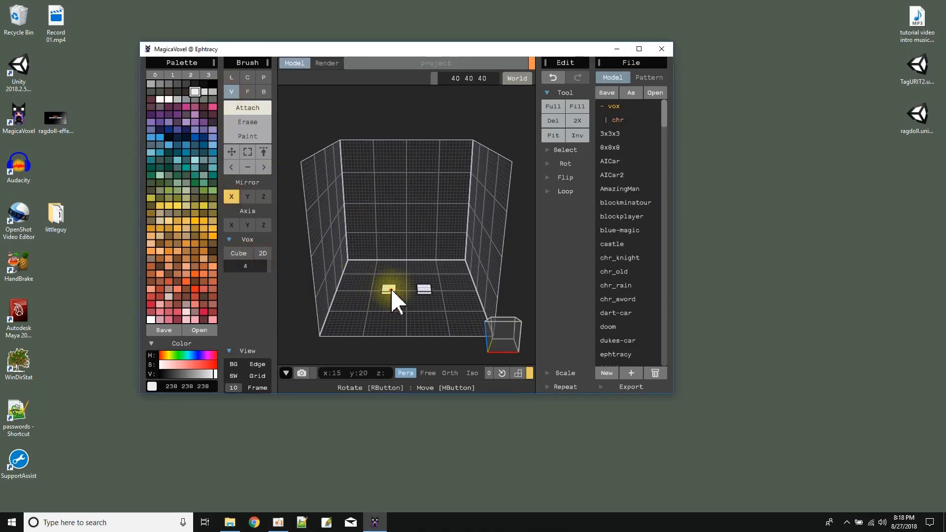
{"action": "left_click", "coordinate": [177, 312]}
{"action": "left_click", "coordinate": [233, 92]}
{"action": "left_click_drag", "start_coordinate": [396, 285], "coordinate": [388, 286]}
{"action": "right_click_drag", "start_coordinate": [367, 296], "coordinate": [401, 291]}
{"action": "left_click", "coordinate": [248, 92]}
{"action": "left_click_drag", "start_coordinate": [391, 275], "coordinate": [388, 250]}
{"action": "mouse_move", "coordinate": [387, 241]}
{"action": "right_mouse_down"}
{"action": "mouse_move", "coordinate": [361, 228]}
{"action": "mouse_move", "coordinate": [399, 244]}
{"action": "mouse_move", "coordinate": [394, 212]}
{"action": "mouse_move", "coordinate": [402, 247]}
{"action": "mouse_move", "coordinate": [369, 224]}
{"action": "mouse_move", "coordinate": [398, 229]}
{"action": "mouse_move", "coordinate": [417, 216]}
{"action": "mouse_move", "coordinate": [413, 206]}
{"action": "right_mouse_up"}
Attach a pink body block above the legs with a size 6 Voxel brush and extrude it up into the torso.
{"action": "left_click", "coordinate": [232, 92]}
{"action": "left_click", "coordinate": [250, 268]}
{"action": "type", "text": "5"}
{"action": "key", "text": "Return"}
{"action": "left_click", "coordinate": [253, 268]}
{"action": "type", "text": "6"}
{"action": "key", "text": "Return"}
{"action": "left_click", "coordinate": [400, 241]}
{"action": "left_click", "coordinate": [247, 92]}
{"action": "left_click_drag", "start_coordinate": [412, 206], "coordinate": [410, 197]}
Attach a size 4 pink voxel block at the torso's shoulder and extrude it outward into mirrored arms.
{"action": "left_click", "coordinate": [232, 92]}
{"action": "left_click", "coordinate": [252, 266]}
{"action": "type", "text": "4"}
{"action": "key", "text": "Return"}
{"action": "right_click_drag", "start_coordinate": [306, 283], "coordinate": [374, 286]}
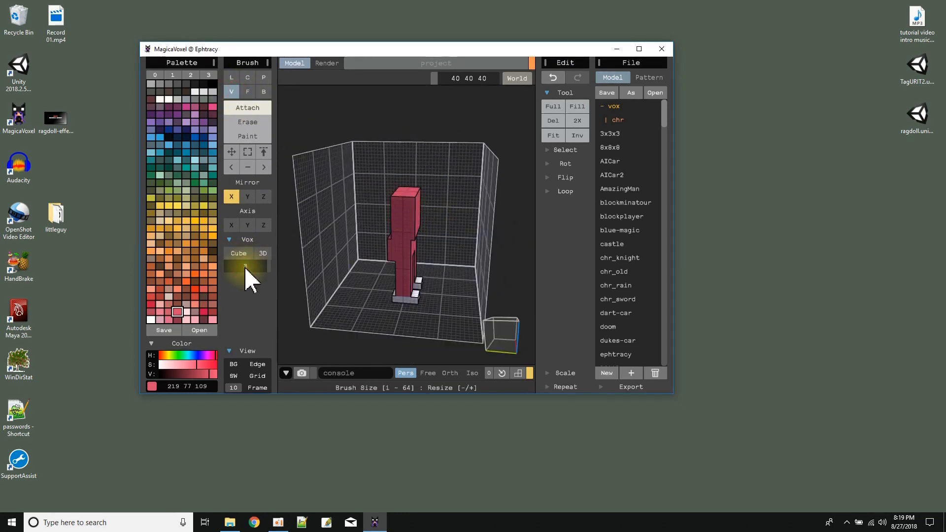
{"action": "left_click", "coordinate": [401, 206]}
{"action": "left_click", "coordinate": [247, 93]}
{"action": "mouse_move", "coordinate": [362, 217]}
{"action": "right_mouse_down"}
{"action": "mouse_move", "coordinate": [306, 232]}
{"action": "mouse_move", "coordinate": [298, 211]}
{"action": "right_mouse_up"}
{"action": "left_click_drag", "start_coordinate": [367, 202], "coordinate": [325, 200]}
{"action": "mouse_move", "coordinate": [316, 211]}
{"action": "right_mouse_down"}
{"action": "mouse_move", "coordinate": [376, 241]}
{"action": "mouse_move", "coordinate": [412, 207]}
{"action": "right_mouse_up"}
Attach a brown neck with a size 3 Voxel brush and a skin-coloured head with size 8.
{"action": "left_click", "coordinate": [209, 268]}
{"action": "left_click", "coordinate": [234, 93]}
{"action": "left_click", "coordinate": [250, 269]}
{"action": "type", "text": "3"}
{"action": "key", "text": "Return"}
{"action": "left_click", "coordinate": [205, 260]}
{"action": "left_click", "coordinate": [397, 252]}
{"action": "left_click", "coordinate": [250, 267]}
{"action": "type", "text": "8"}
{"action": "key", "text": "Return"}
{"action": "left_click", "coordinate": [408, 200]}
Paint the whites of the eyes on the face with a size 3 Voxel brush.
{"action": "left_click", "coordinate": [198, 91]}
{"action": "left_click", "coordinate": [247, 136]}
{"action": "left_click", "coordinate": [249, 266]}
{"action": "type", "text": "3"}
{"action": "mouse_move", "coordinate": [394, 232]}
{"action": "right_mouse_down"}
{"action": "mouse_move", "coordinate": [397, 197]}
{"action": "mouse_move", "coordinate": [345, 187]}
{"action": "mouse_move", "coordinate": [573, 215]}
{"action": "right_mouse_up"}
{"action": "left_click", "coordinate": [402, 165]}
Paint black pupils on the eyes with the Box brush.
{"action": "left_click", "coordinate": [205, 85]}
{"action": "left_click", "coordinate": [264, 92]}
{"action": "left_click", "coordinate": [247, 108]}
{"action": "left_click", "coordinate": [247, 136]}
{"action": "left_click", "coordinate": [399, 164]}
{"action": "left_click", "coordinate": [416, 163]}
Erase voxels on the legs with the Line brush and extend the white shoes forward with the Face brush.
{"action": "left_click", "coordinate": [232, 80]}
{"action": "left_click", "coordinate": [247, 122]}
{"action": "mouse_move", "coordinate": [395, 285]}
{"action": "right_mouse_down"}
{"action": "mouse_move", "coordinate": [345, 220]}
{"action": "mouse_move", "coordinate": [397, 289]}
{"action": "mouse_move", "coordinate": [425, 286]}
{"action": "mouse_move", "coordinate": [407, 190]}
{"action": "mouse_move", "coordinate": [451, 212]}
{"action": "mouse_move", "coordinate": [394, 253]}
{"action": "mouse_move", "coordinate": [394, 240]}
{"action": "mouse_move", "coordinate": [444, 238]}
{"action": "mouse_move", "coordinate": [439, 268]}
{"action": "mouse_move", "coordinate": [298, 253]}
{"action": "mouse_move", "coordinate": [449, 238]}
{"action": "mouse_move", "coordinate": [548, 252]}
{"action": "mouse_move", "coordinate": [448, 262]}
{"action": "right_mouse_up"}
{"action": "left_click", "coordinate": [247, 92]}
{"action": "left_click", "coordinate": [244, 108]}
{"action": "left_click", "coordinate": [389, 297], "text": "alt"}
{"action": "left_click", "coordinate": [420, 297]}
{"action": "mouse_move", "coordinate": [420, 297]}
{"action": "right_mouse_down"}
{"action": "mouse_move", "coordinate": [422, 305]}
{"action": "mouse_move", "coordinate": [398, 290]}
{"action": "right_mouse_up"}
Save the voxel model as pinky.
{"action": "left_click", "coordinate": [612, 93]}
{"action": "type", "text": "pinky"}
{"action": "key", "text": "Return"}
Export the model as pinky.obj into a new desktop folder named Pinky.
{"action": "left_click", "coordinate": [601, 388]}
{"action": "left_click", "coordinate": [606, 359]}
{"action": "left_click", "coordinate": [212, 96]}
{"action": "type", "text": "Pinky"}
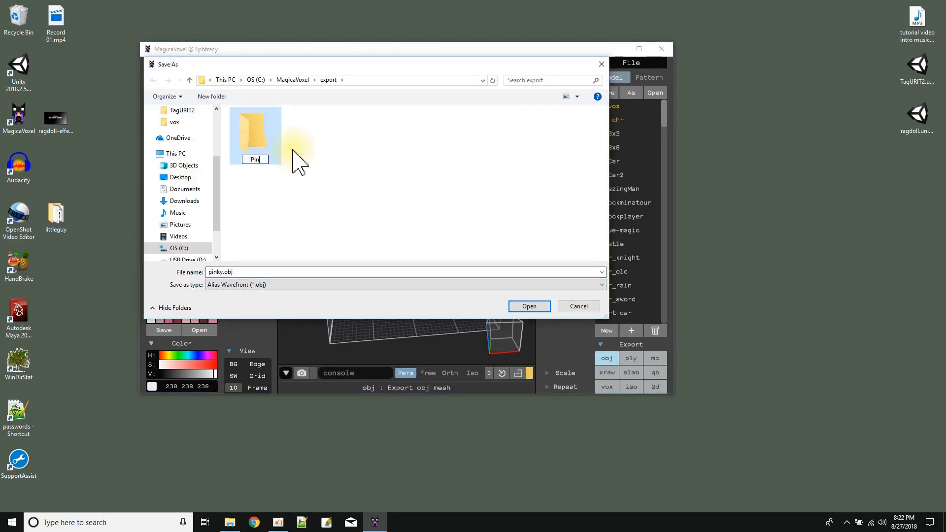
{"action": "left_click", "coordinate": [168, 178]}
{"action": "left_click", "coordinate": [212, 96]}
{"action": "type", "text": "Pinky"}
{"action": "key", "text": "Return"}
{"action": "double_click", "coordinate": [319, 156]}
{"action": "left_click", "coordinate": [520, 306]}
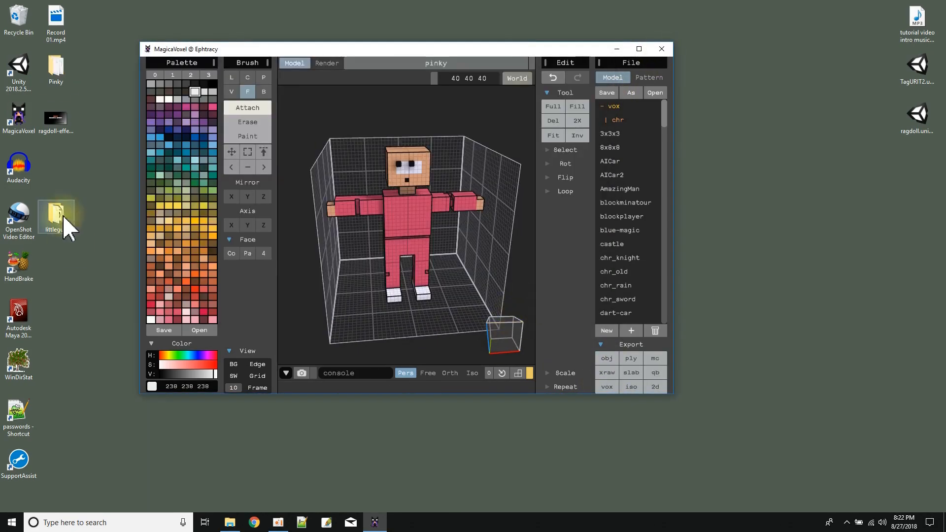
Compress all exported files in the desktop Pinky folder into a zip archive.
{"action": "double_click", "coordinate": [55, 69]}
{"action": "key", "text": "ctrl+a"}
{"action": "right_click", "coordinate": [194, 85]}
{"action": "mouse_move", "coordinate": [310, 173]}
{"action": "left_click", "coordinate": [342, 266]}
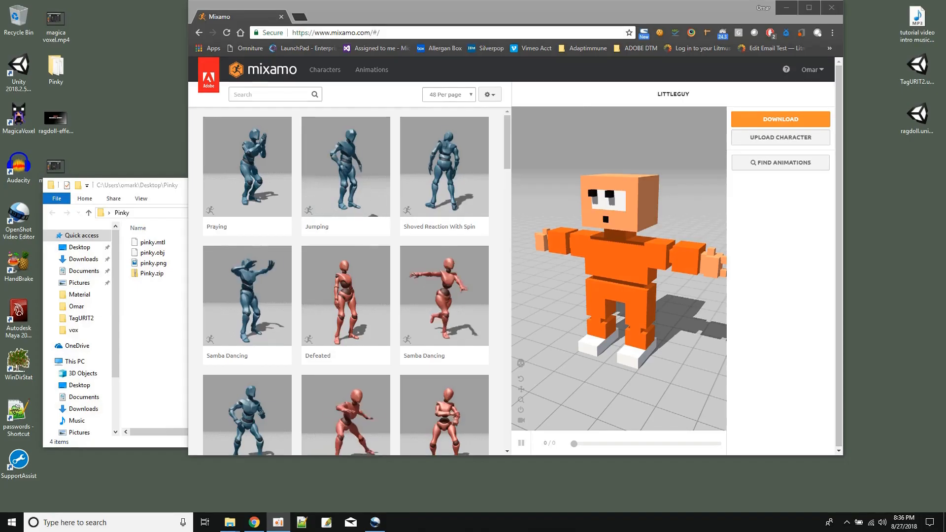
Switch to Mixamo and upload Pinky.zip as a new character.
{"action": "left_click_drag", "start_coordinate": [314, 32], "coordinate": [373, 32]}
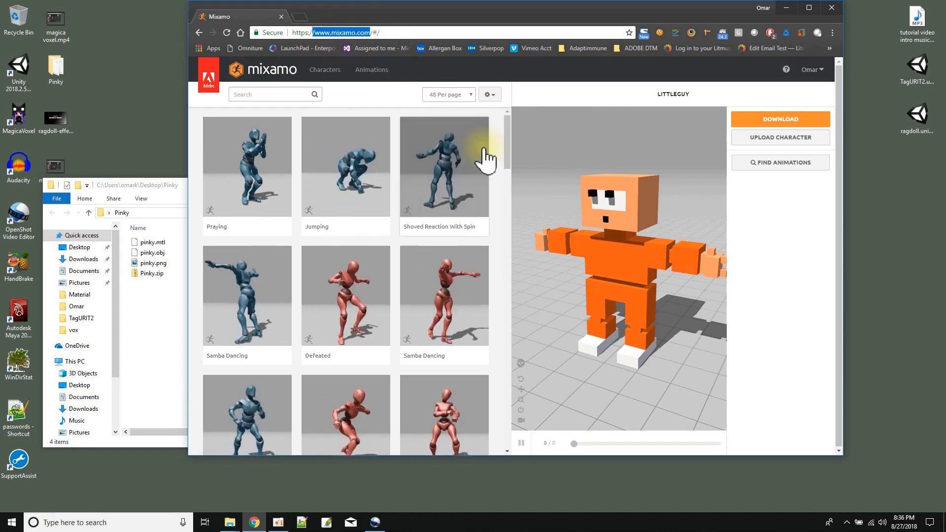
{"action": "left_click", "coordinate": [781, 140]}
{"action": "left_click_drag", "start_coordinate": [148, 274], "coordinate": [493, 283]}
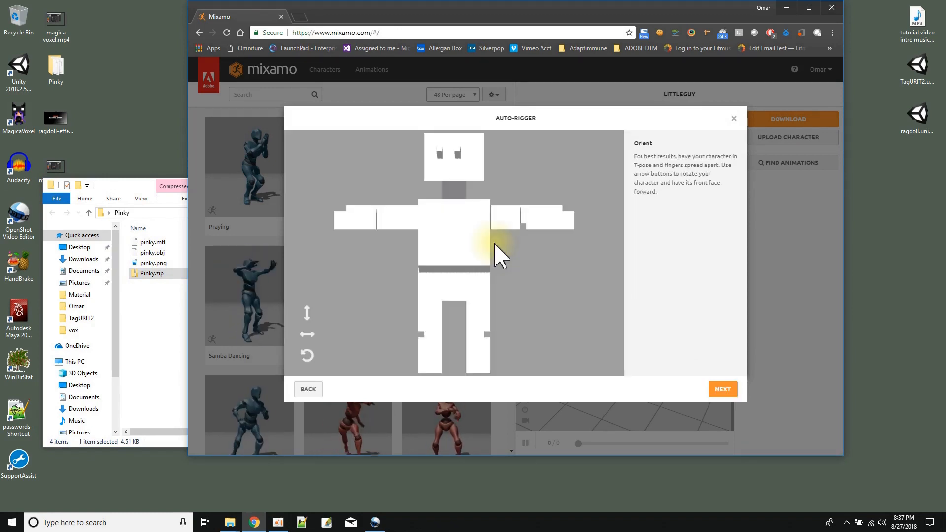
Accept the character's orientation and place the chin, wrist, elbow, knee and groin markers on the body.
{"action": "left_click", "coordinate": [724, 391]}
{"action": "left_click_drag", "start_coordinate": [338, 254], "coordinate": [454, 177]}
{"action": "left_click_drag", "start_coordinate": [339, 278], "coordinate": [347, 222]}
{"action": "left_click_drag", "start_coordinate": [338, 302], "coordinate": [376, 219]}
{"action": "left_click_drag", "start_coordinate": [338, 327], "coordinate": [432, 334]}
{"action": "left_click_drag", "start_coordinate": [338, 352], "coordinate": [454, 287]}
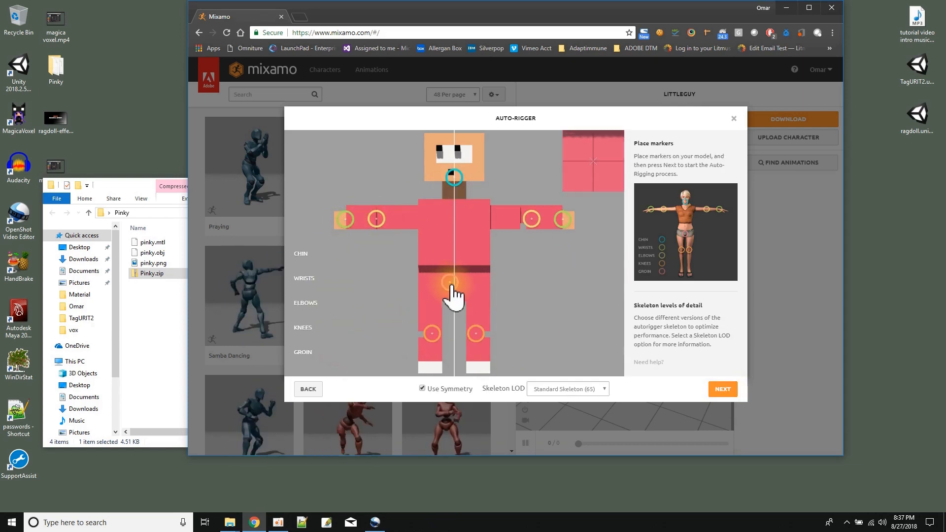
Rig the character with the No Fingers (25) skeleton and accept the reviewed result.
{"action": "left_click", "coordinate": [602, 389]}
{"action": "left_click", "coordinate": [564, 424]}
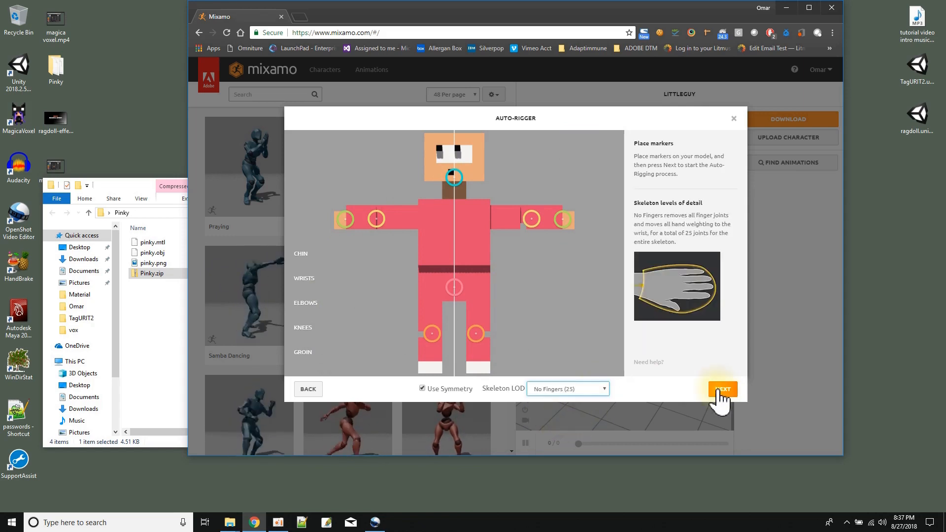
{"action": "left_click", "coordinate": [721, 389]}
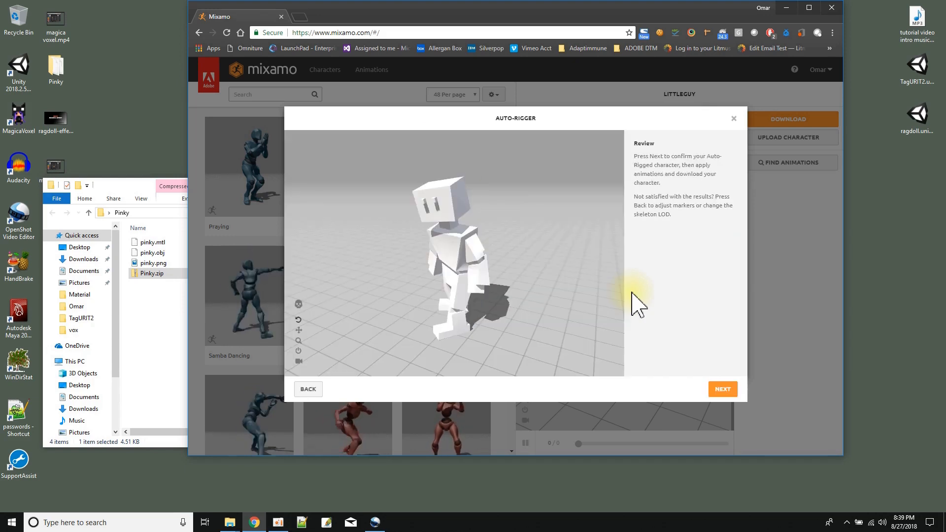
{"action": "left_click", "coordinate": [721, 389]}
Download the rigged character in T-pose as FBX for Unity, saving Pinky.fbx in the desktop Pinky folder.
{"action": "left_click", "coordinate": [754, 120]}
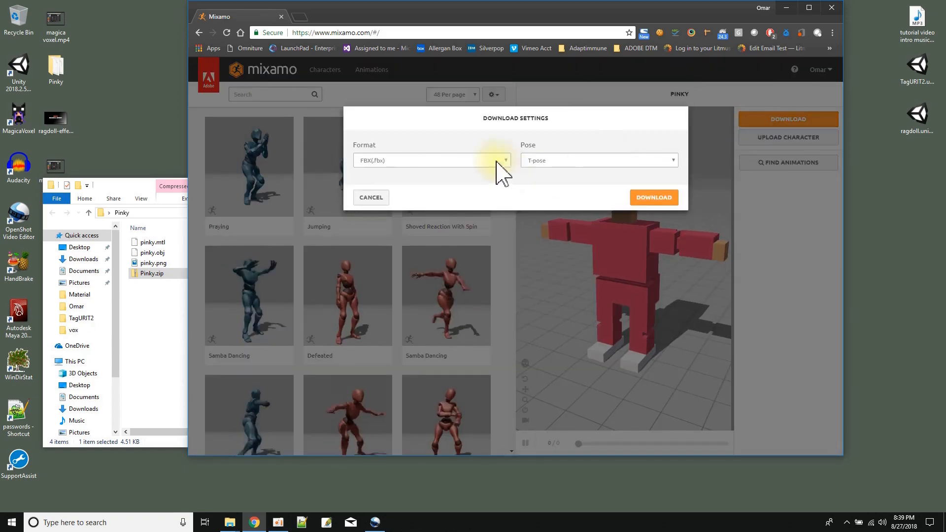
{"action": "left_click", "coordinate": [506, 160]}
{"action": "left_click", "coordinate": [439, 178]}
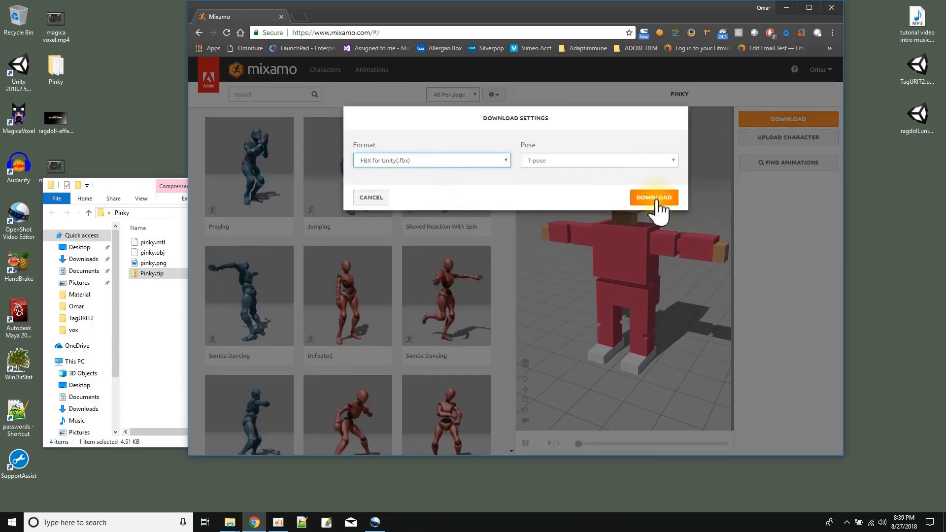
{"action": "left_click", "coordinate": [658, 199]}
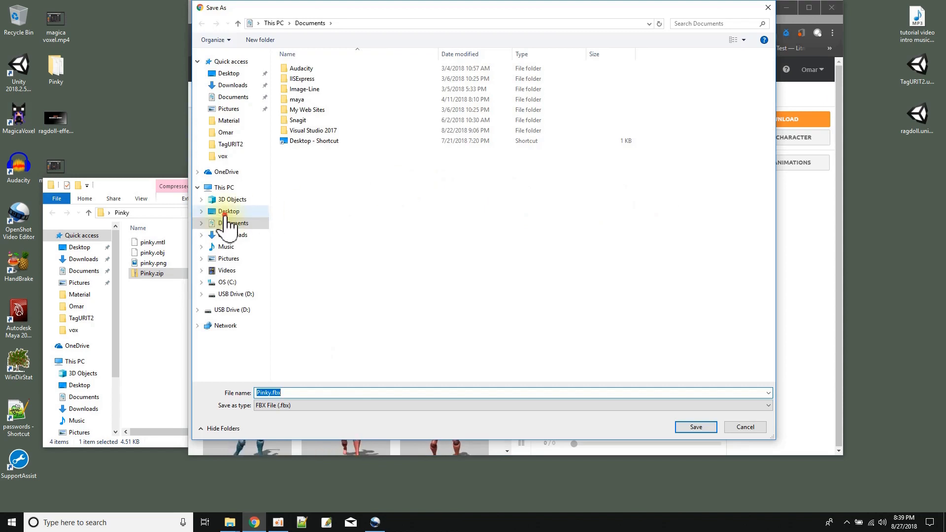
{"action": "left_click", "coordinate": [225, 215]}
{"action": "double_click", "coordinate": [304, 82]}
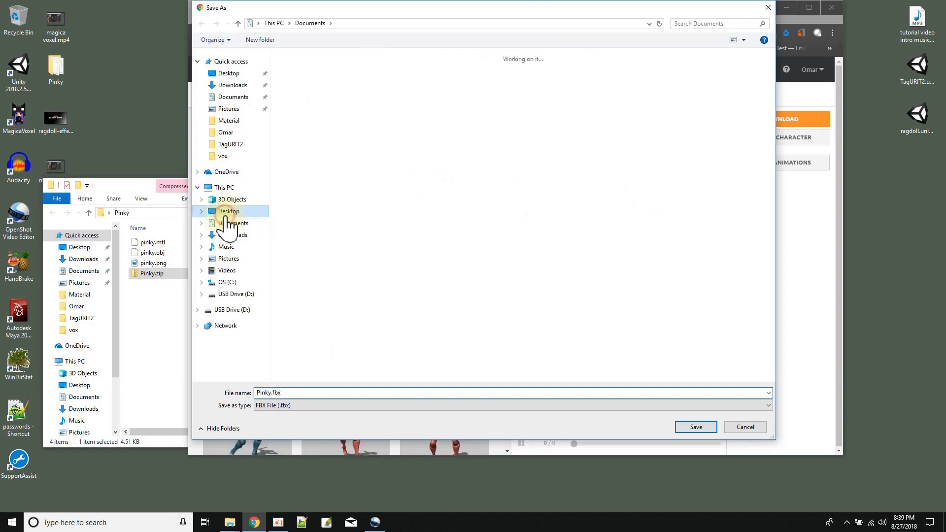
{"action": "left_click", "coordinate": [691, 426]}
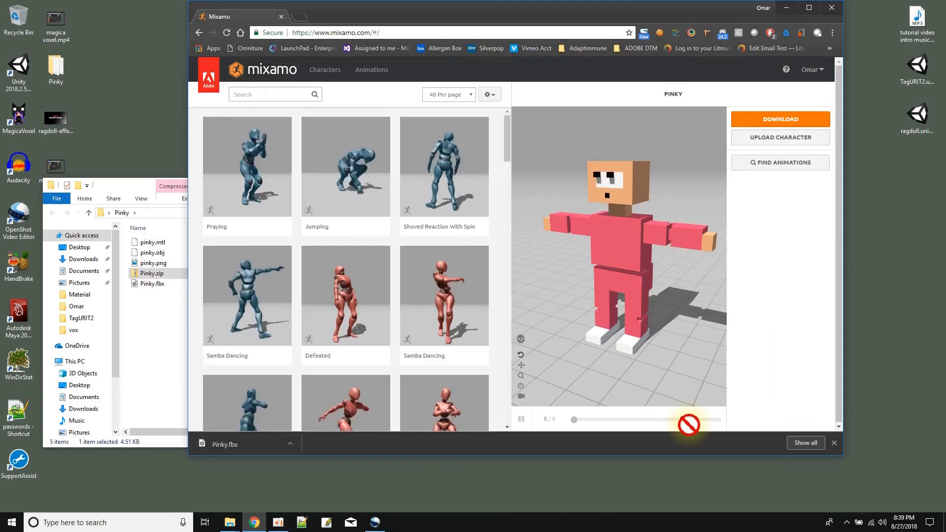
Switch to the Unity Ragdoll project, import the desktop Pinky folder into Assets and open it.
{"action": "left_click", "coordinate": [786, 8]}
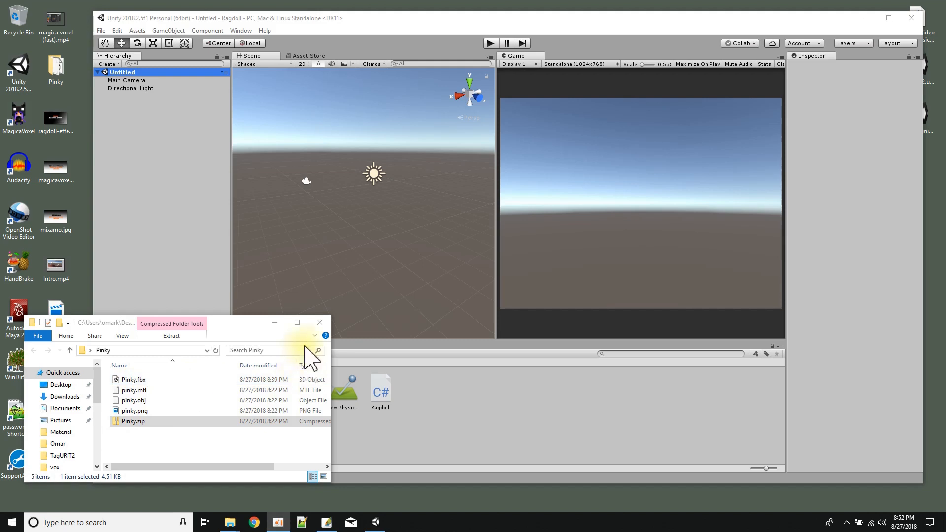
{"action": "left_click", "coordinate": [320, 323]}
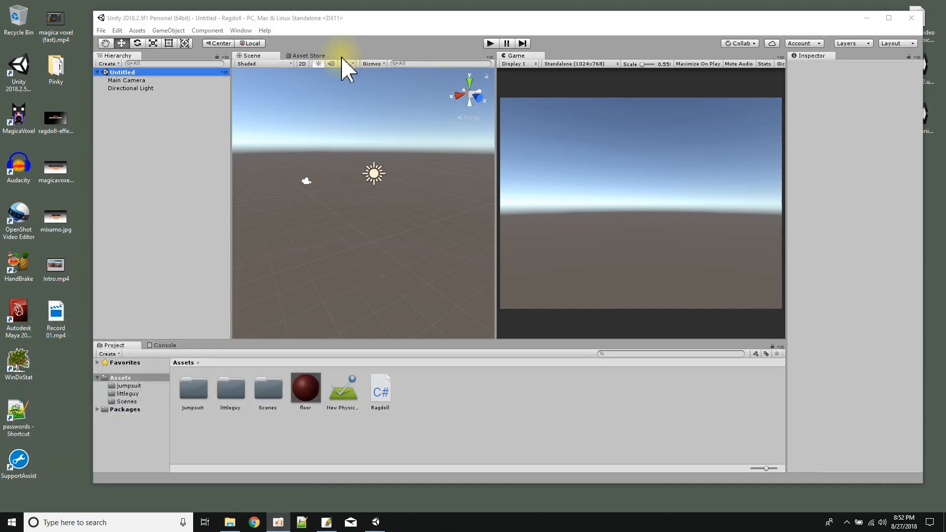
{"action": "left_click", "coordinate": [324, 22]}
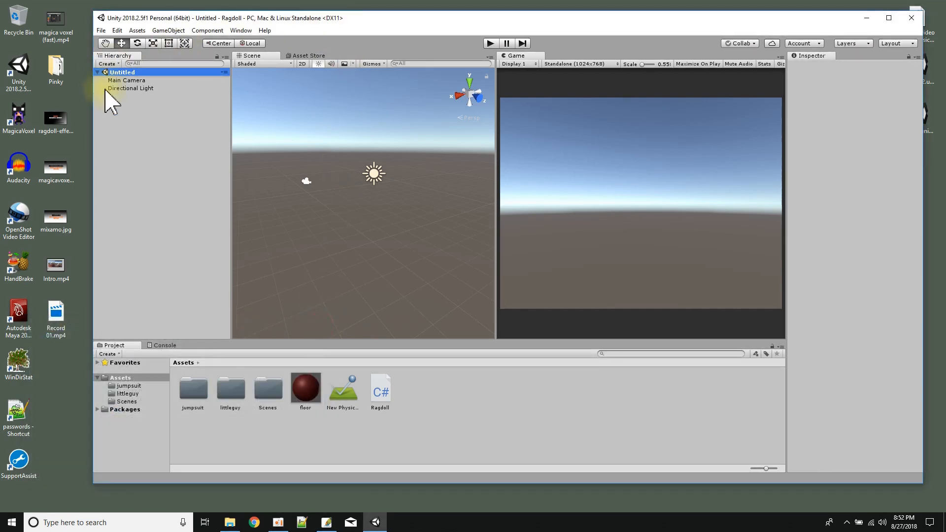
{"action": "left_click_drag", "start_coordinate": [55, 69], "coordinate": [483, 413]}
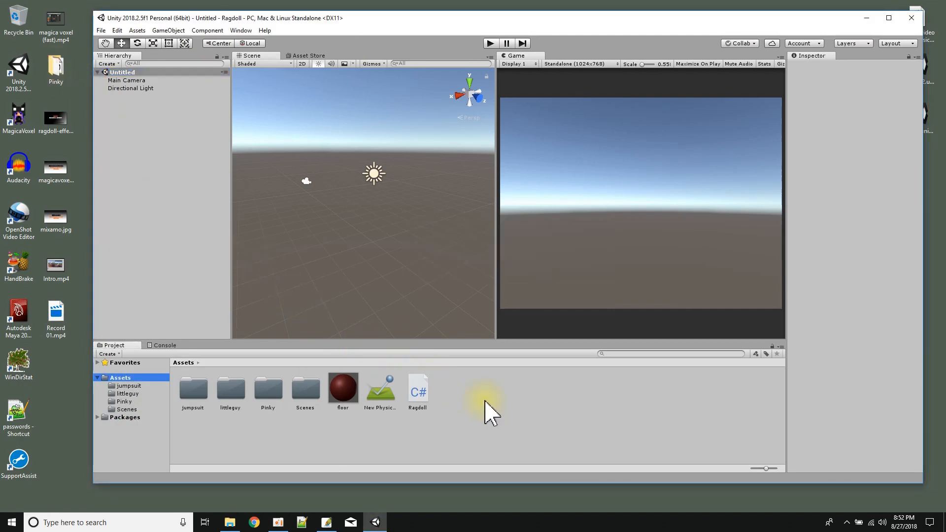
{"action": "double_click", "coordinate": [263, 397]}
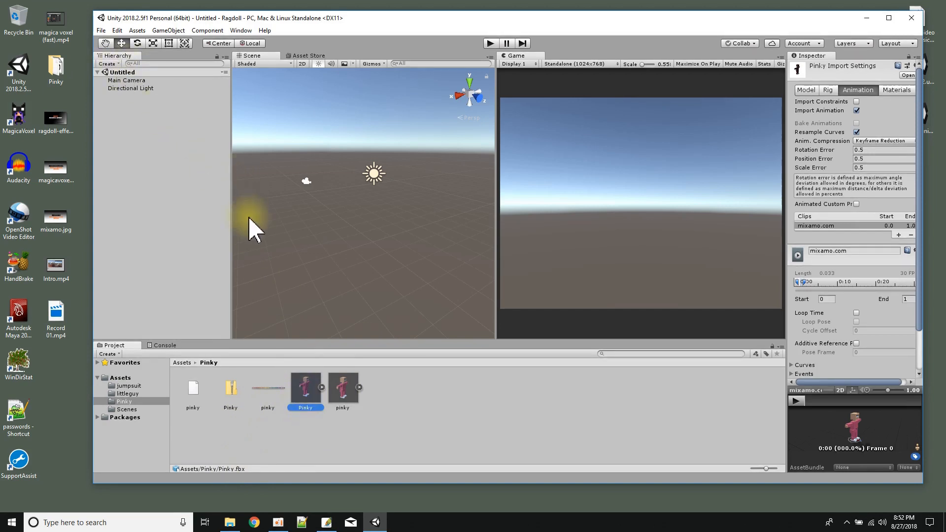
Add a 3D cube to the untitled scene.
{"action": "left_click", "coordinate": [136, 72]}
{"action": "right_click", "coordinate": [136, 72]}
{"action": "mouse_move", "coordinate": [190, 190]}
{"action": "mouse_move", "coordinate": [254, 200]}
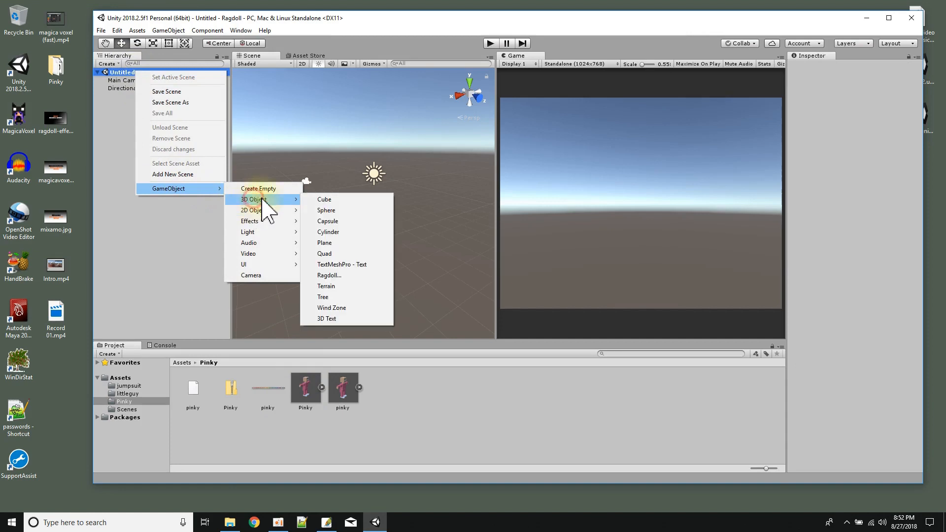
{"action": "left_click", "coordinate": [332, 199]}
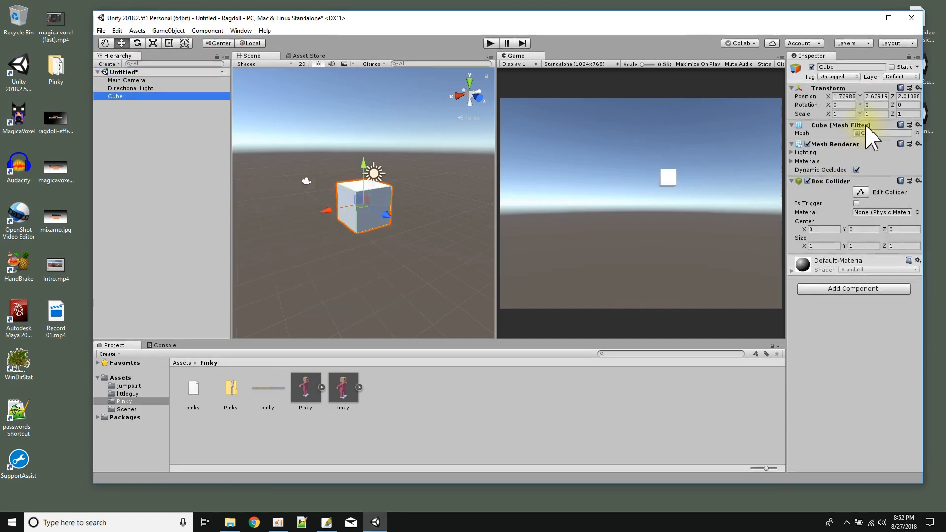
Set the cube's X and Z scale to 10 and reset its position to the origin.
{"action": "left_click", "coordinate": [848, 113]}
{"action": "type", "text": "10"}
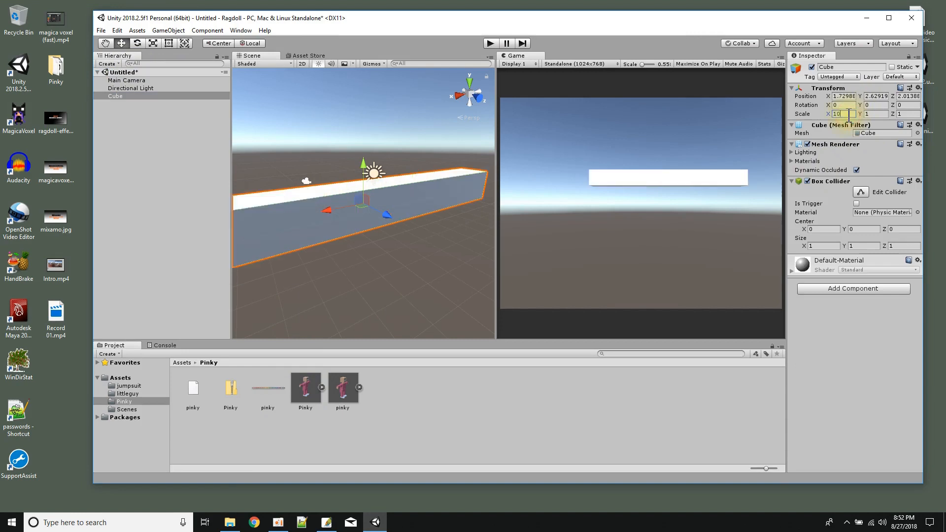
{"action": "left_click", "coordinate": [906, 115]}
{"action": "type", "text": "10"}
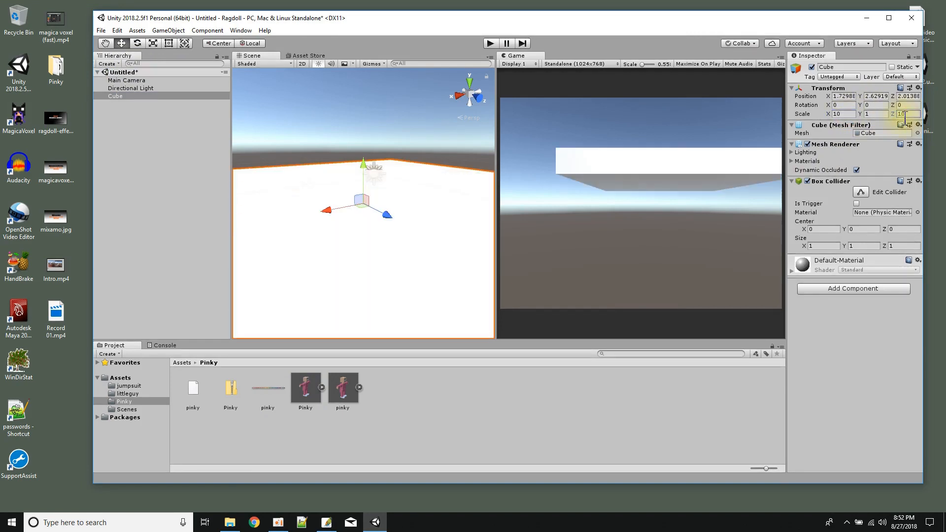
{"action": "left_click", "coordinate": [919, 88]}
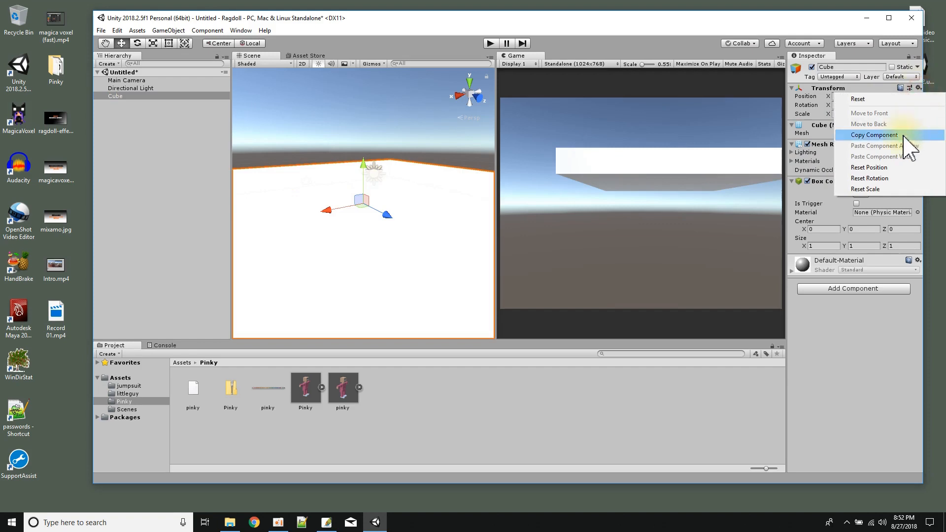
{"action": "left_click", "coordinate": [882, 167]}
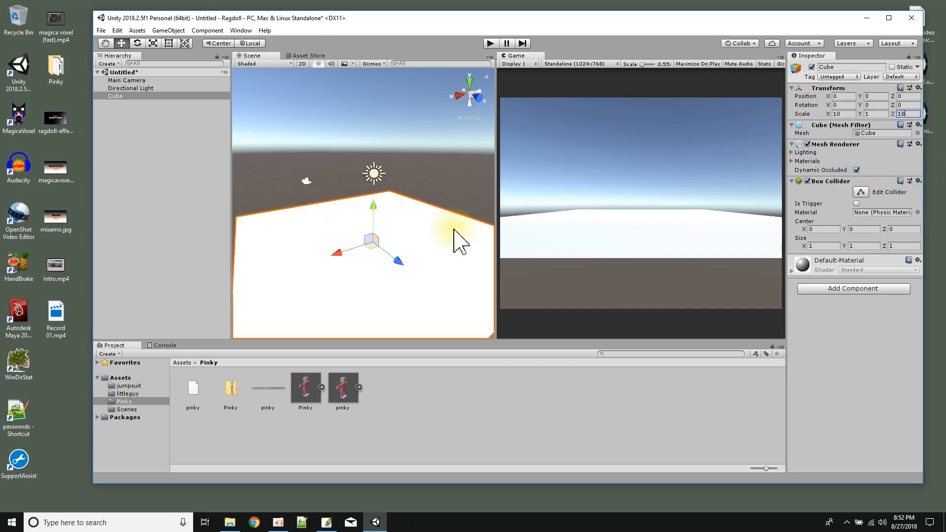
Apply the floor material from the Assets folder to the cube.
{"action": "left_click", "coordinate": [114, 377]}
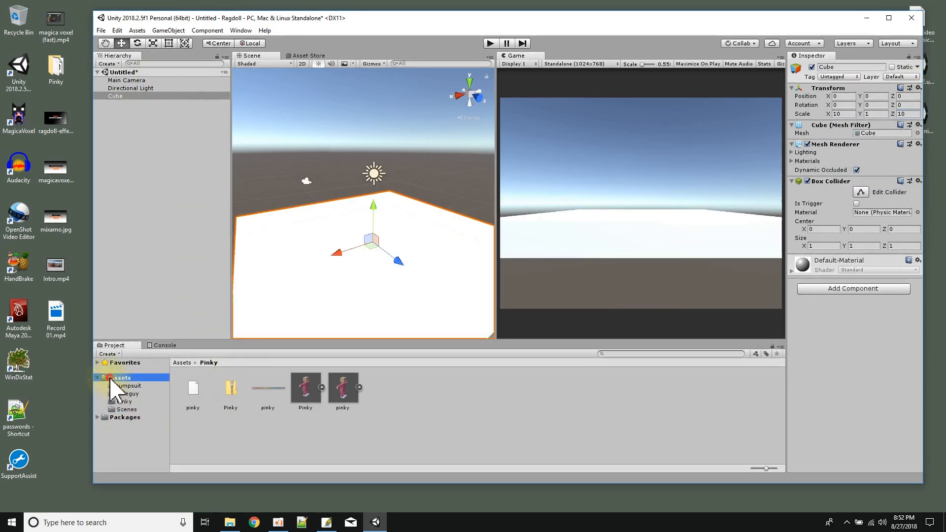
{"action": "left_click_drag", "start_coordinate": [343, 391], "coordinate": [348, 281]}
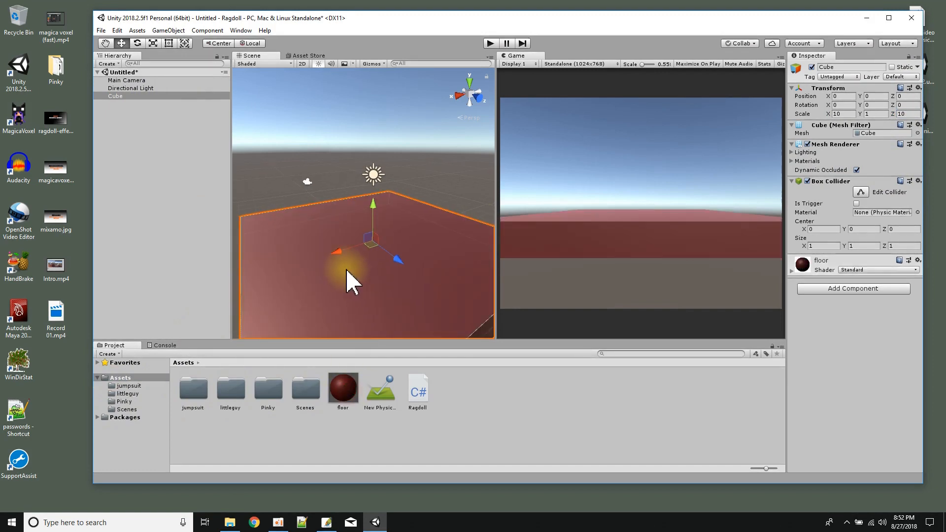
{"action": "scroll", "coordinate": [348, 281], "scroll_direction": "down", "scroll_amount": 3}
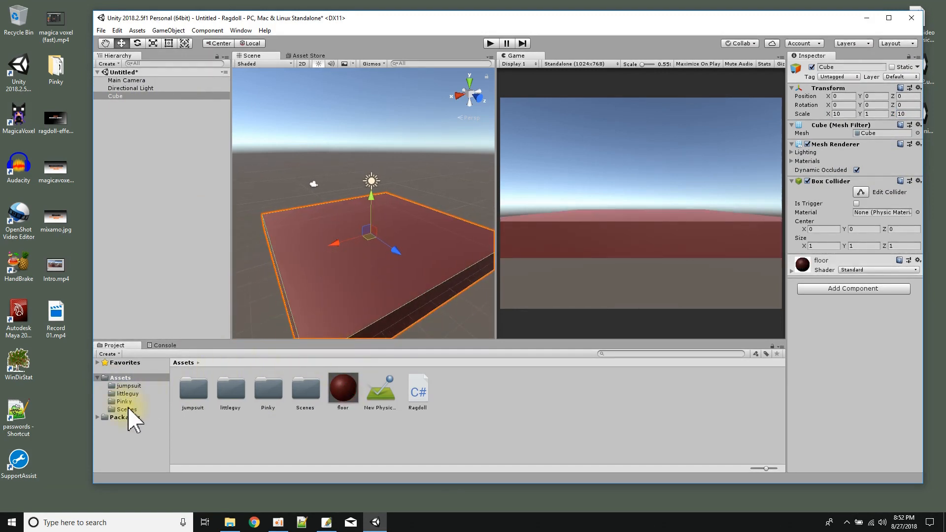
Place the Pinky.fbx model from the Pinky folder on top of the floor cube.
{"action": "double_click", "coordinate": [269, 391]}
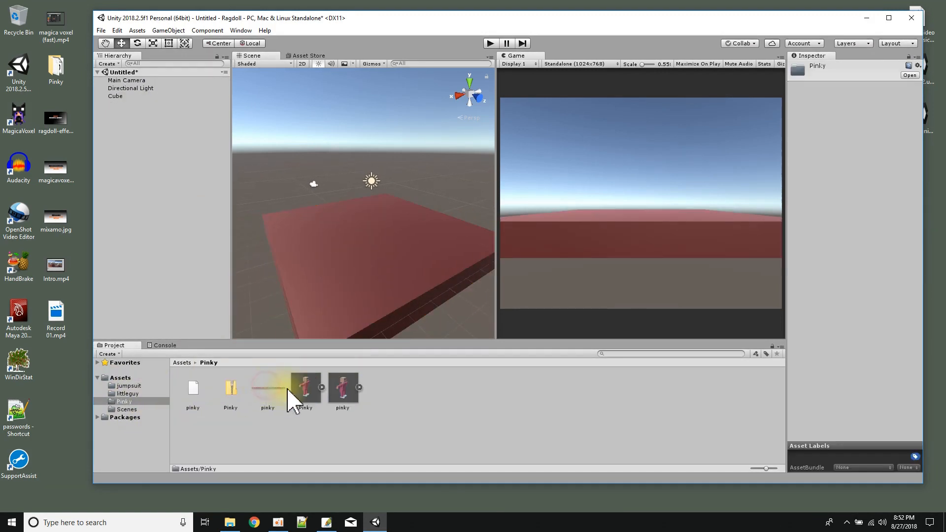
{"action": "left_click", "coordinate": [311, 392]}
{"action": "left_click_drag", "start_coordinate": [309, 397], "coordinate": [361, 243]}
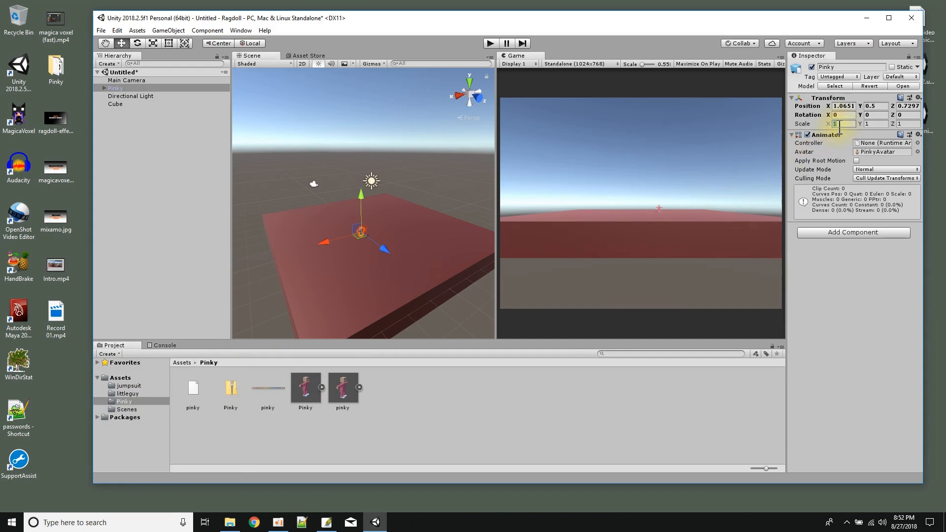
Set the Pinky model's scale to 5 on all three axes.
{"action": "type", "text": "5"}
{"action": "key", "text": "Tab"}
{"action": "type", "text": "5"}
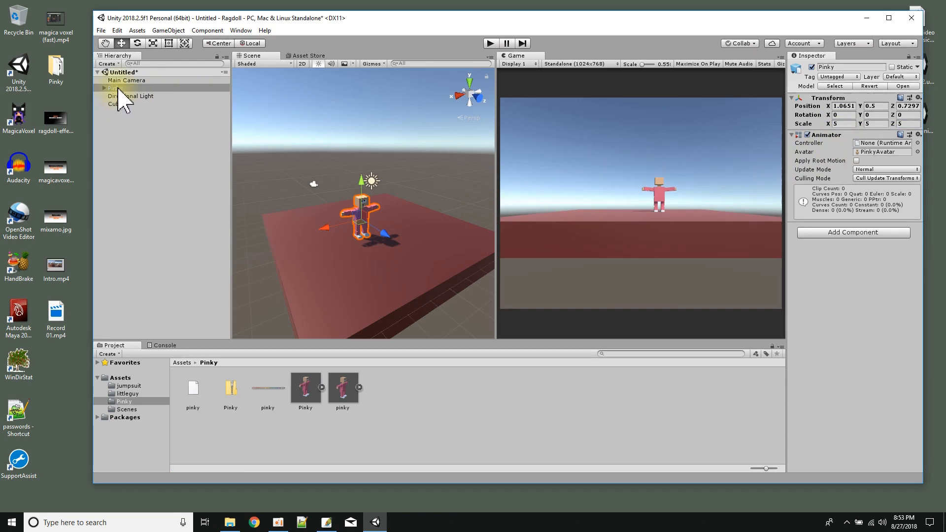
{"action": "scroll", "coordinate": [363, 267], "scroll_direction": "up", "scroll_amount": 3}
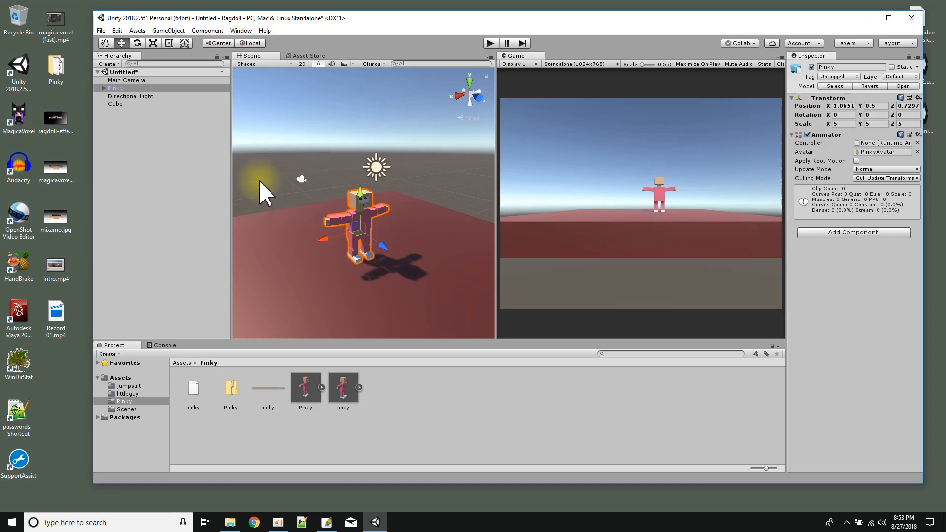
{"action": "double_click", "coordinate": [114, 89]}
{"action": "scroll", "coordinate": [406, 266], "scroll_direction": "up", "scroll_amount": 3}
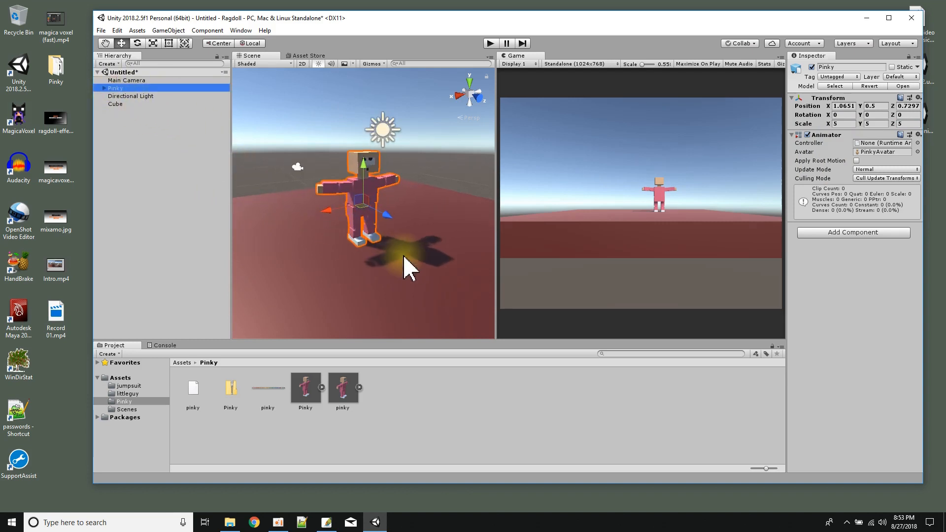
Start the Create Ragdoll wizard for the Pinky model and move its window clear of the character.
{"action": "right_click", "coordinate": [116, 89]}
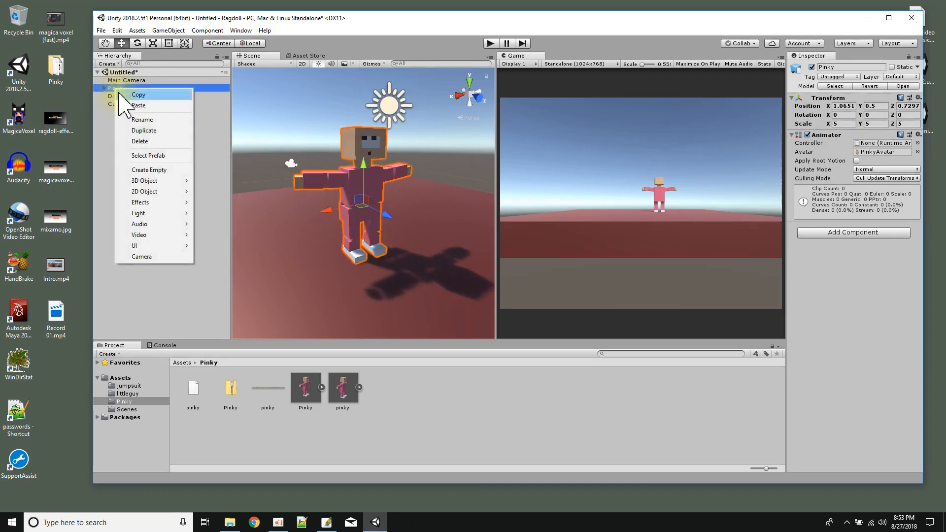
{"action": "mouse_move", "coordinate": [170, 182]}
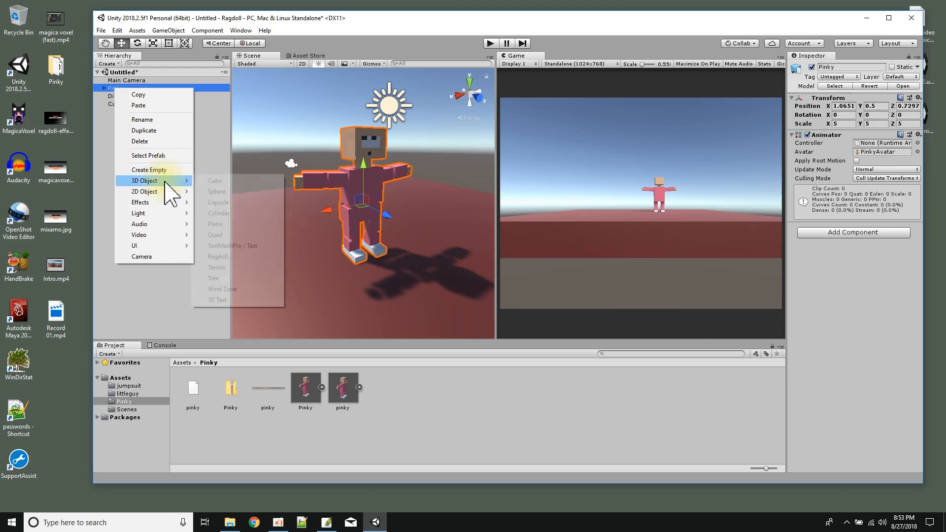
{"action": "left_click", "coordinate": [249, 257]}
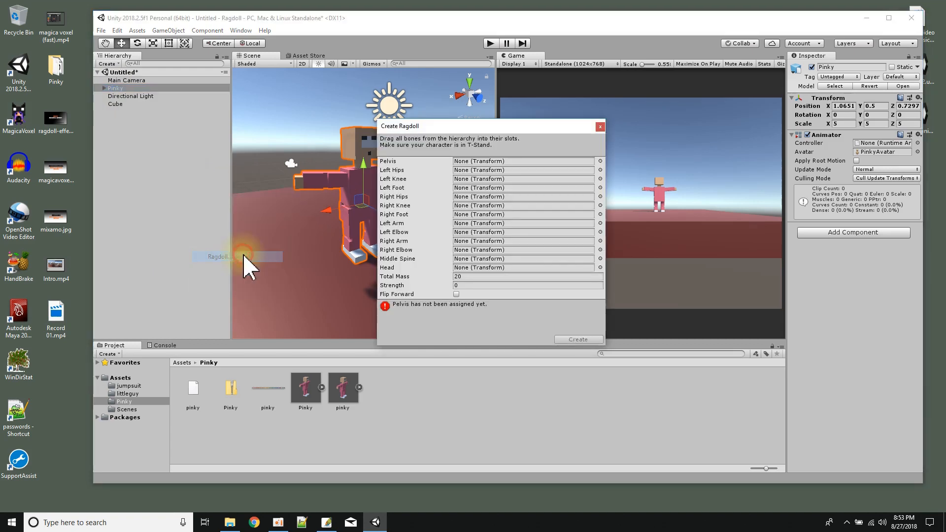
{"action": "left_click_drag", "start_coordinate": [451, 129], "coordinate": [508, 92]}
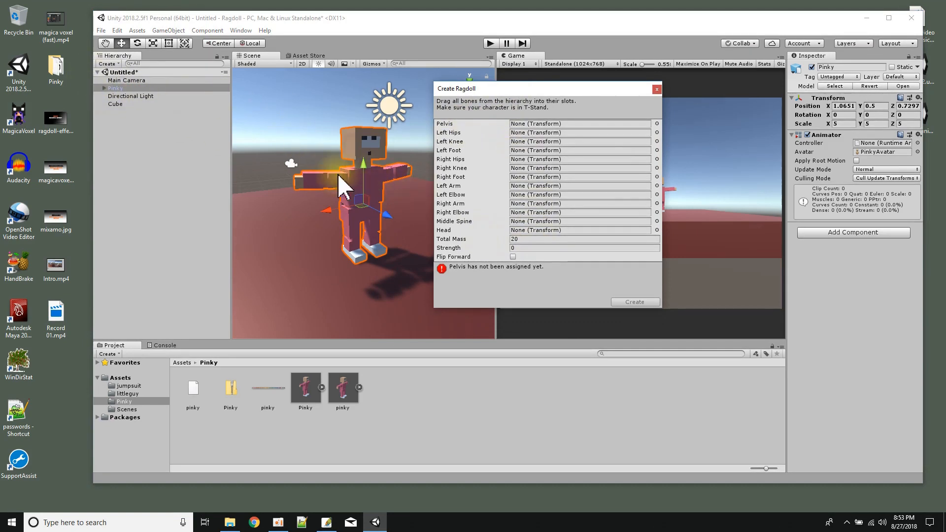
Assign the mixamorig:Hips bone from Pinky's skeleton as the ragdoll's Pelvis.
{"action": "left_click", "coordinate": [104, 88]}
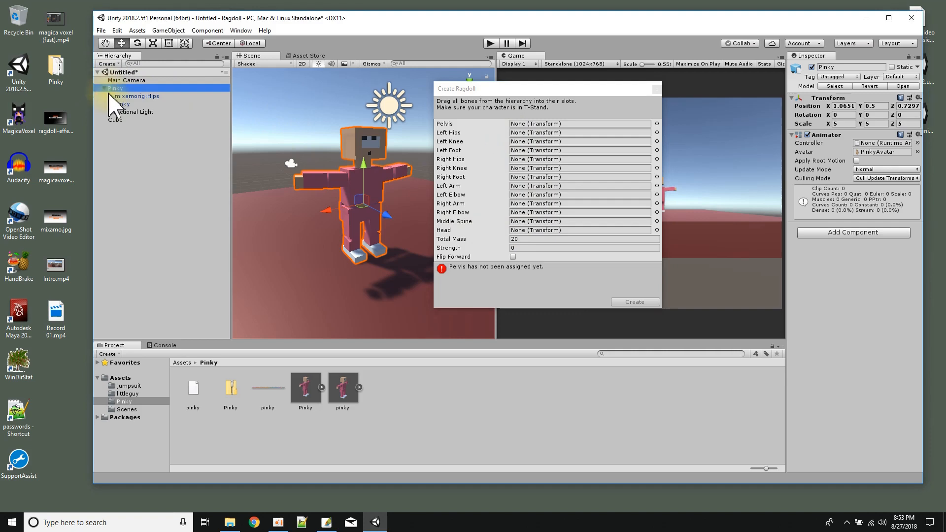
{"action": "left_click", "coordinate": [110, 96]}
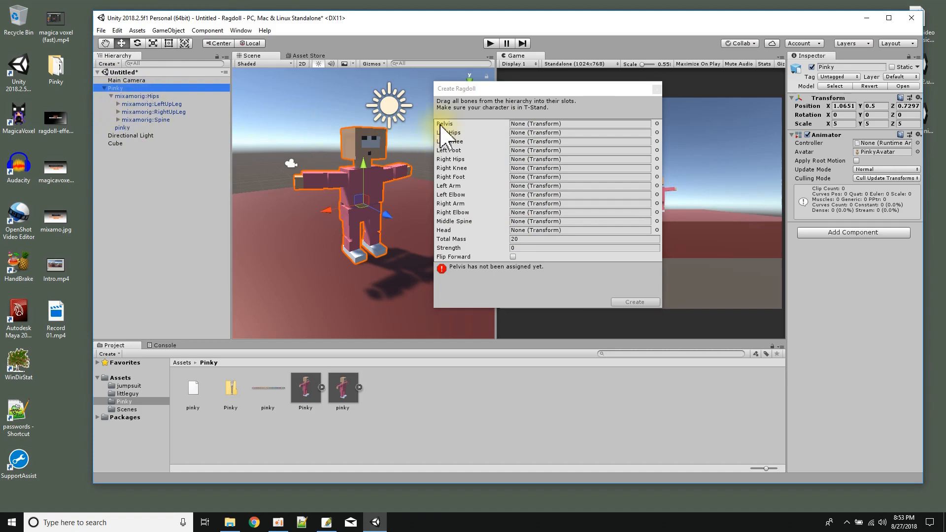
{"action": "left_click", "coordinate": [130, 97]}
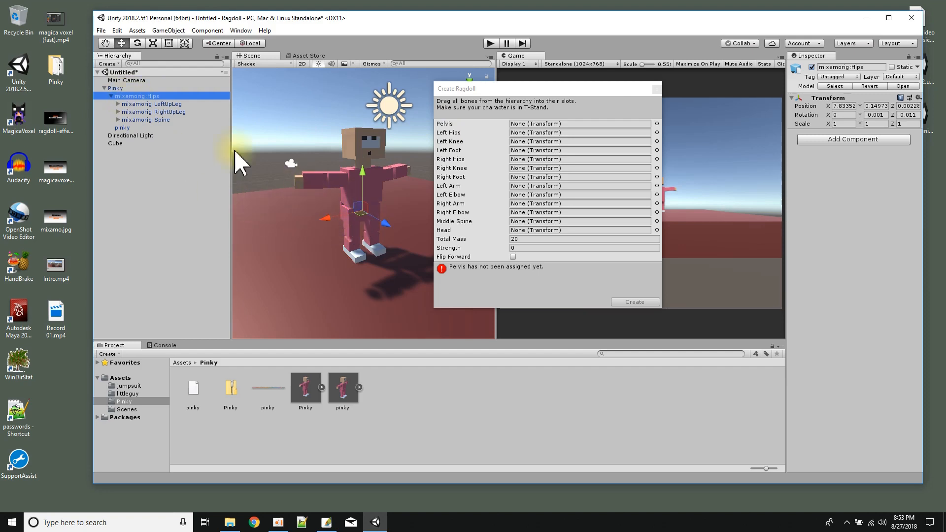
{"action": "left_click_drag", "start_coordinate": [141, 99], "coordinate": [526, 127]}
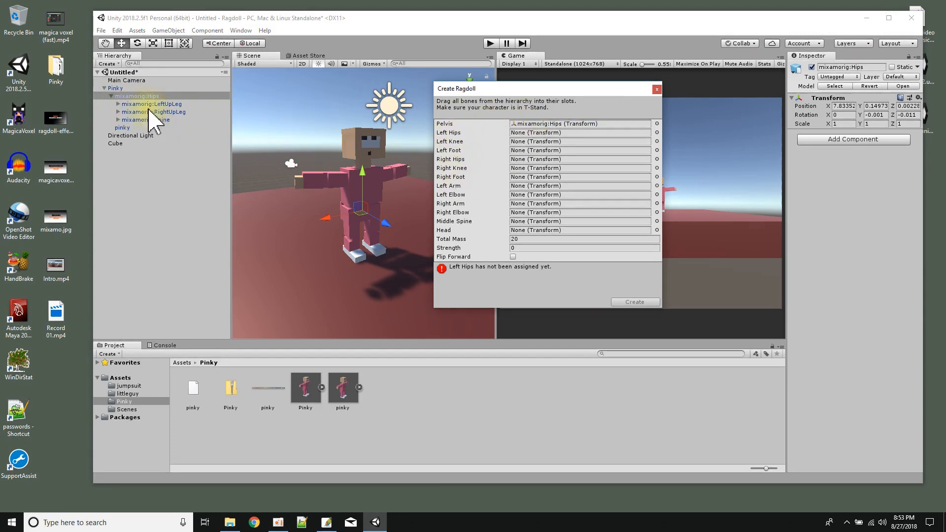
Expand the left leg's bone chain and assign mixamorig:LeftUpLeg as the ragdoll's Left Hips.
{"action": "left_click", "coordinate": [118, 103]}
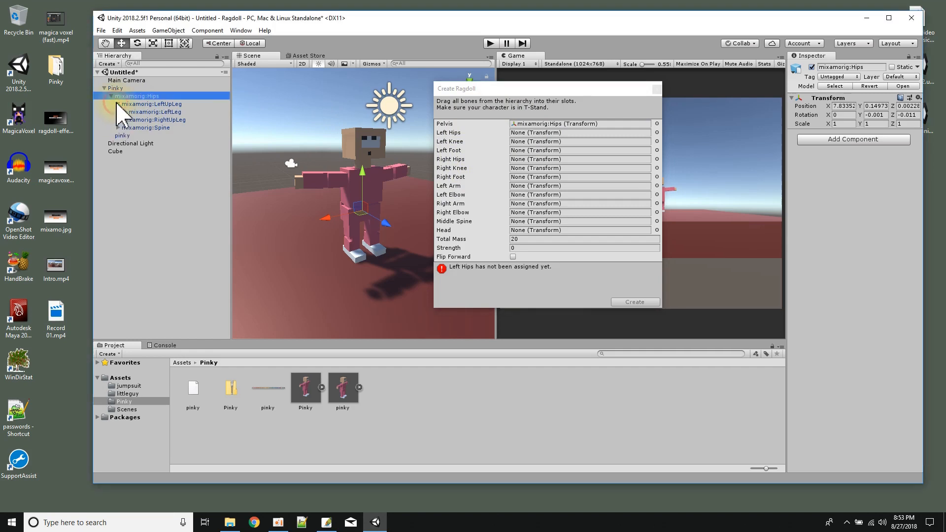
{"action": "left_click", "coordinate": [124, 112]}
{"action": "left_click", "coordinate": [132, 119]}
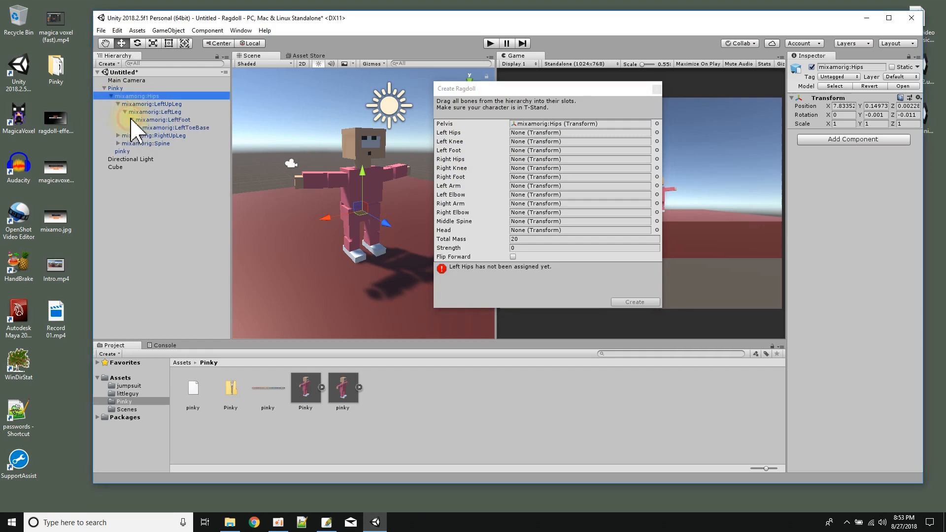
{"action": "left_click", "coordinate": [173, 112]}
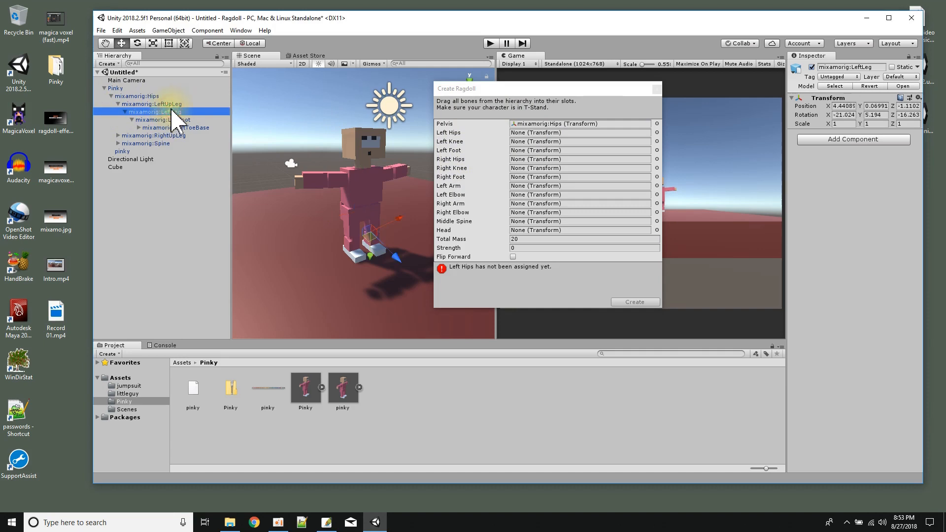
{"action": "left_click", "coordinate": [175, 104]}
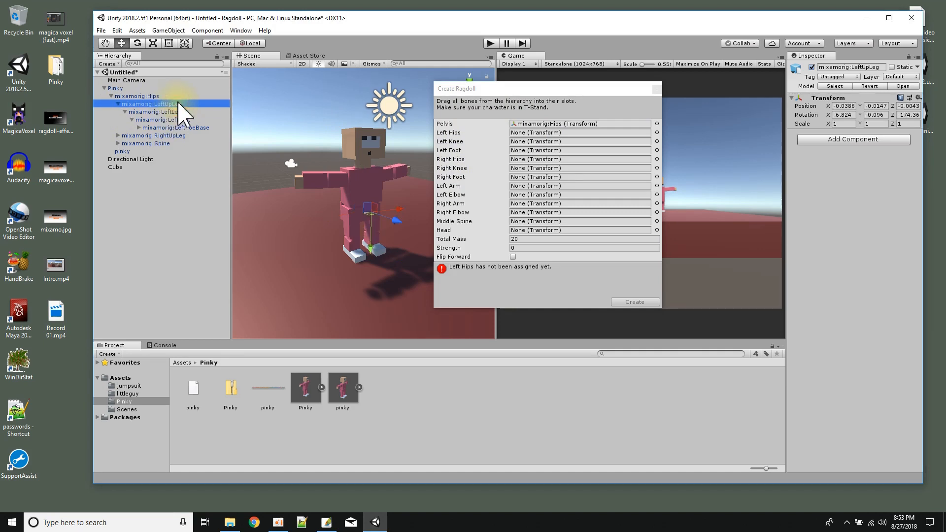
{"action": "left_click_drag", "start_coordinate": [170, 104], "coordinate": [516, 132]}
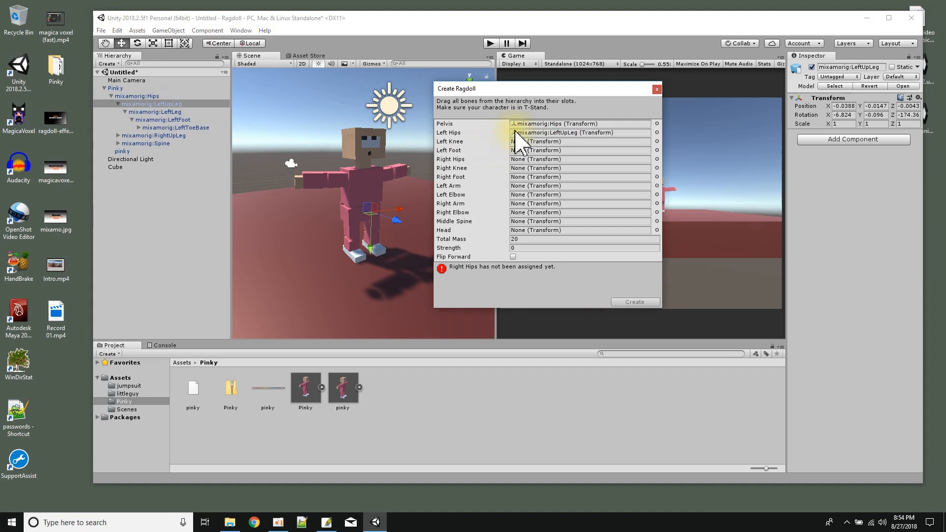
Assign mixamorig:LeftLeg as the ragdoll's Left Knee and mixamorig:LeftFoot as its Left Foot.
{"action": "left_click", "coordinate": [167, 112]}
{"action": "left_click_drag", "start_coordinate": [167, 113], "coordinate": [516, 141]}
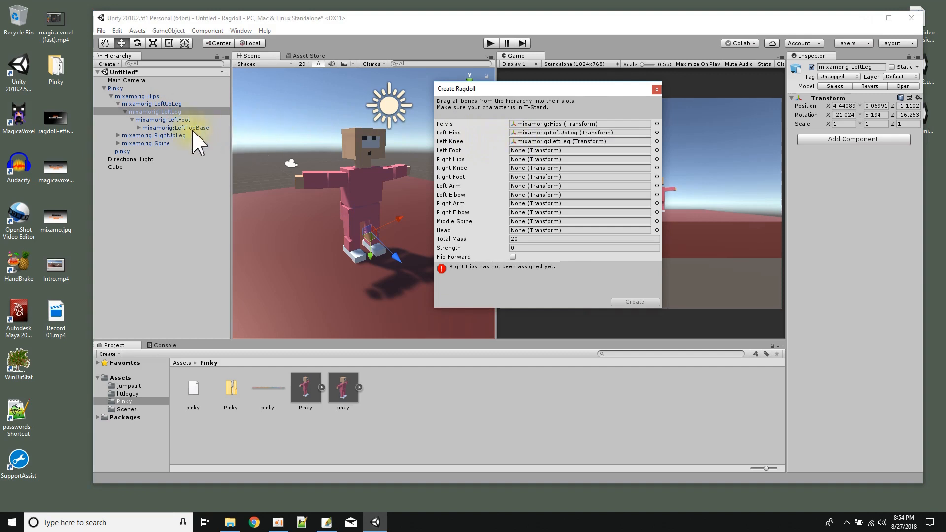
{"action": "left_click", "coordinate": [165, 121]}
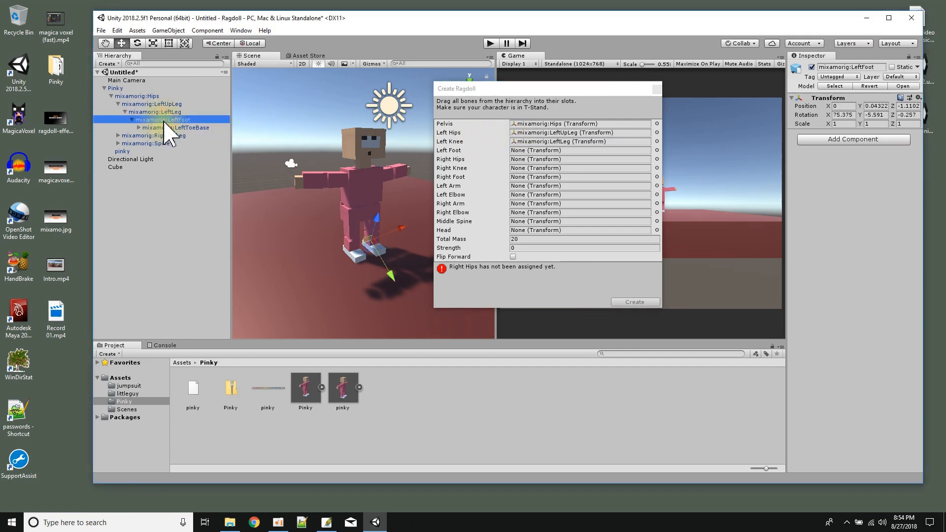
{"action": "left_click_drag", "start_coordinate": [165, 123], "coordinate": [540, 150]}
Expand the right leg's bone chain and assign mixamorig:RightUpLeg as the ragdoll's Right Hips.
{"action": "left_click", "coordinate": [118, 136]}
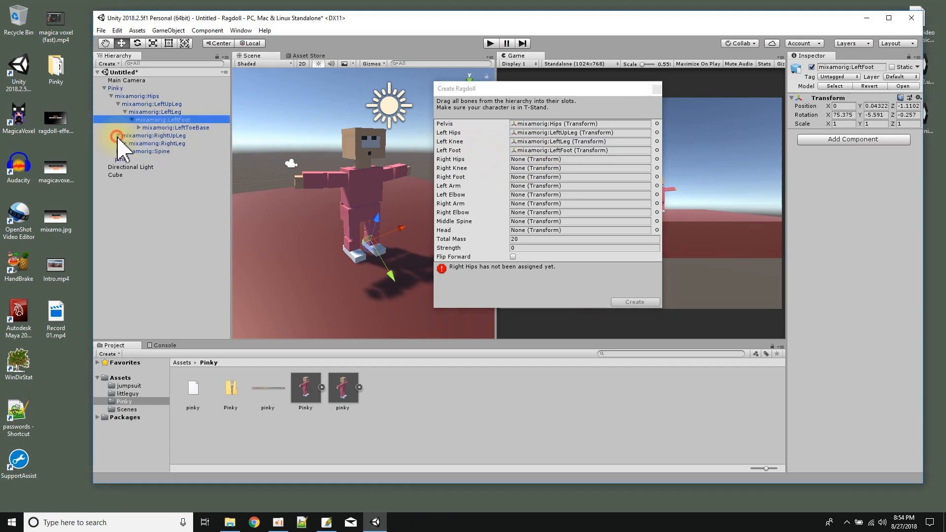
{"action": "left_click", "coordinate": [125, 144]}
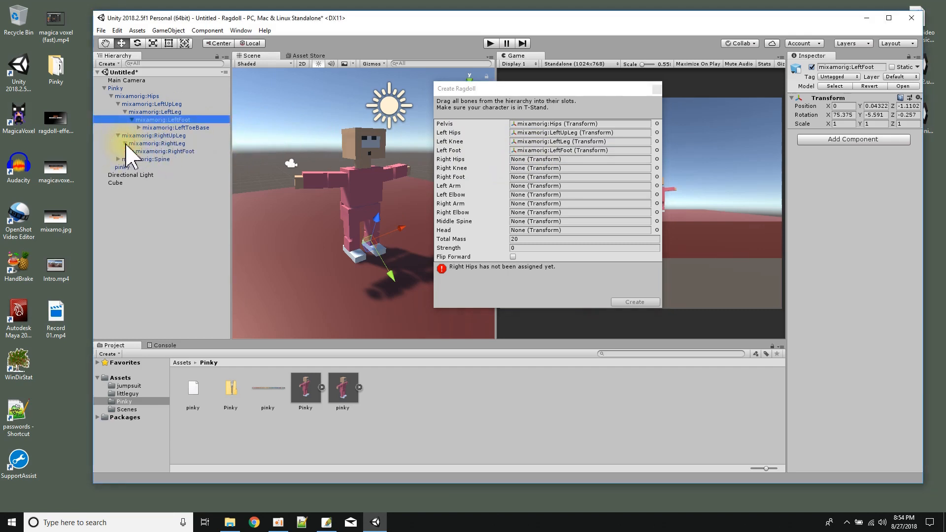
{"action": "left_click", "coordinate": [152, 137]}
{"action": "left_click_drag", "start_coordinate": [153, 138], "coordinate": [524, 159]}
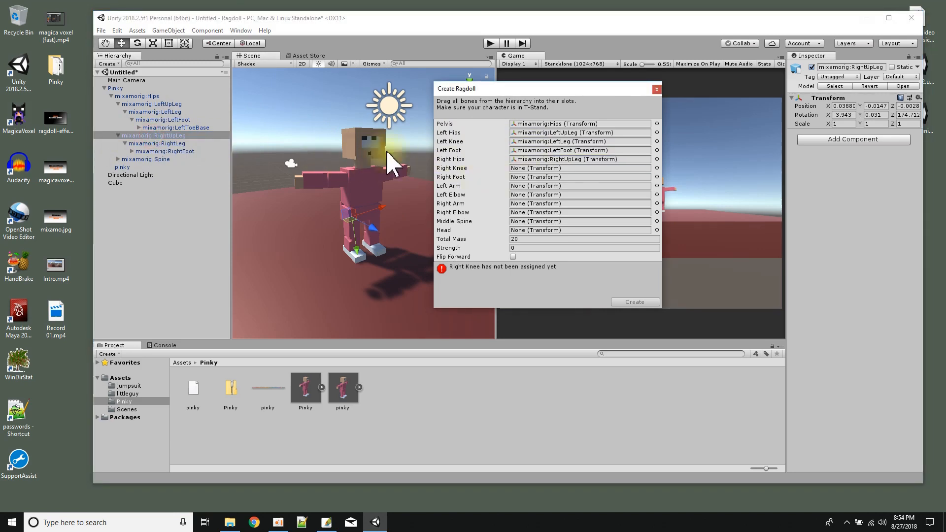
Assign mixamorig:RightLeg as the ragdoll's Right Knee and mixamorig:RightFoot as its Right Foot.
{"action": "left_click", "coordinate": [156, 143]}
{"action": "left_click_drag", "start_coordinate": [156, 143], "coordinate": [517, 178]}
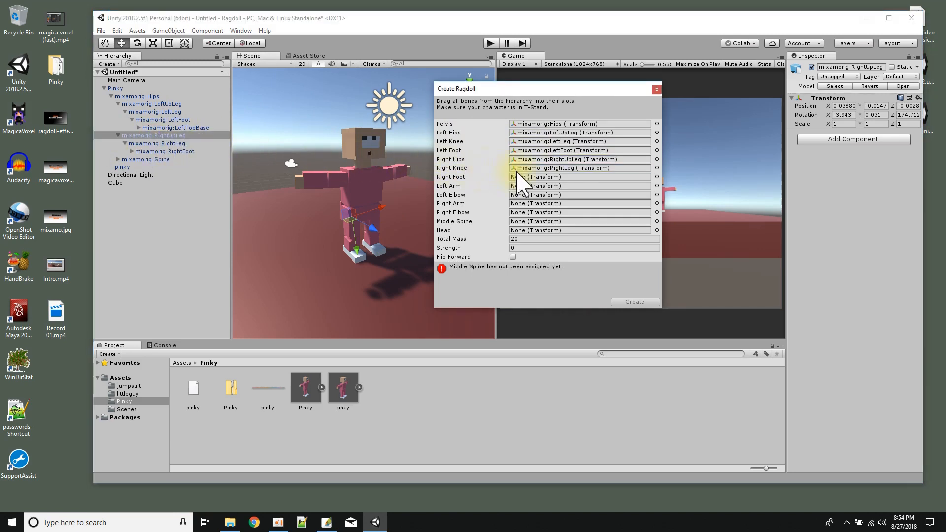
{"action": "left_click", "coordinate": [169, 144]}
{"action": "left_click", "coordinate": [166, 152]}
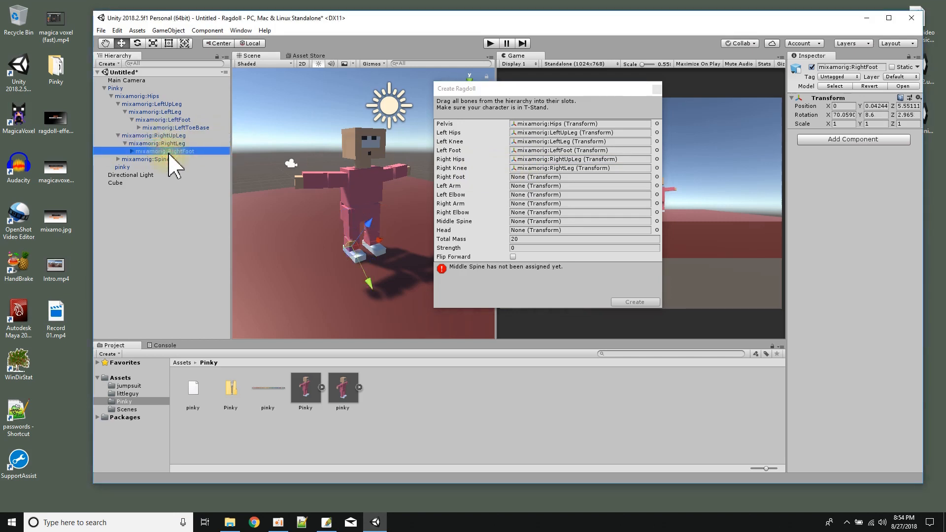
{"action": "left_click_drag", "start_coordinate": [162, 153], "coordinate": [522, 179]}
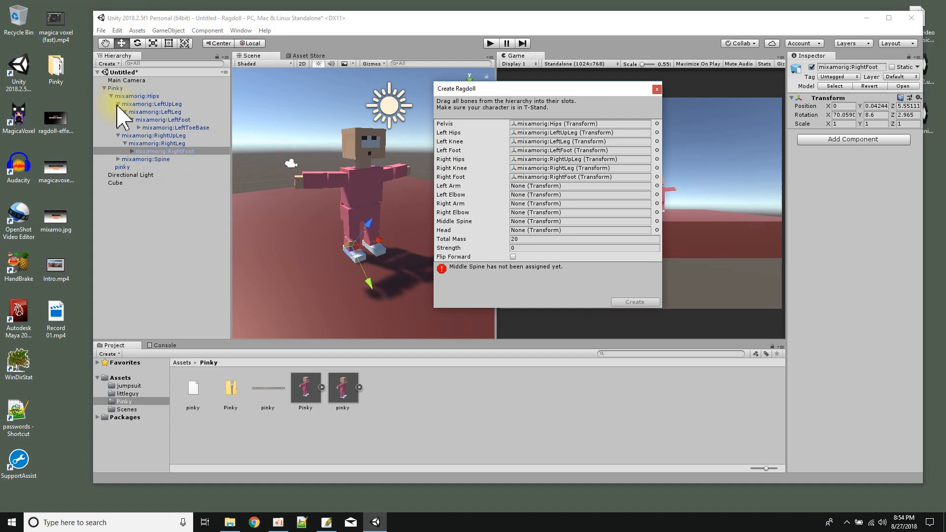
From the bones under the spine, assign mixamorig:LeftArm as the ragdoll's Left Arm and mixamorig:LeftForeArm as its Left Elbow.
{"action": "left_click", "coordinate": [118, 104]}
{"action": "left_click", "coordinate": [117, 112]}
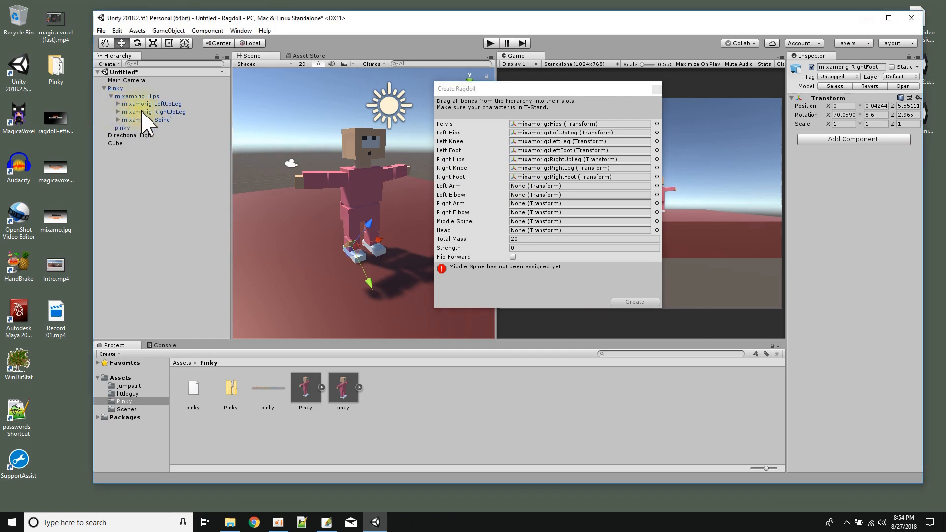
{"action": "left_click", "coordinate": [118, 119]}
{"action": "left_click", "coordinate": [125, 127]}
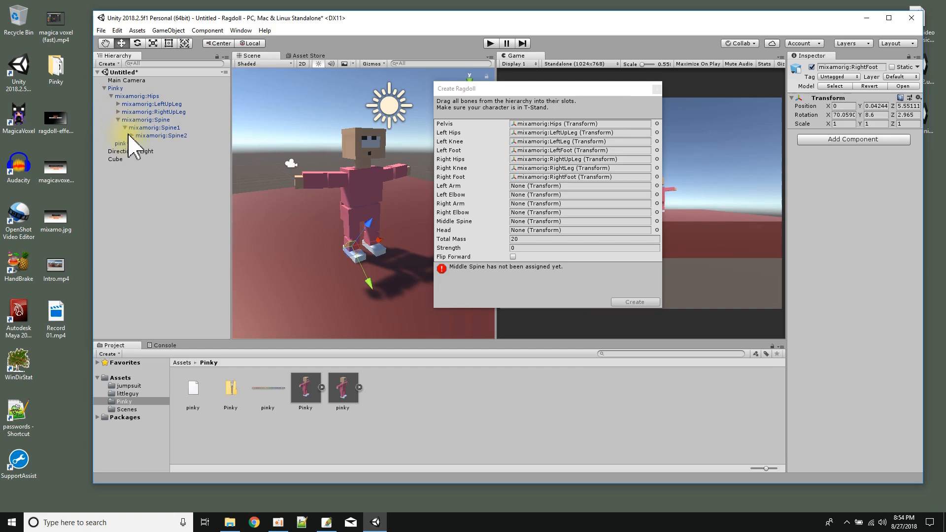
{"action": "left_click", "coordinate": [131, 135]}
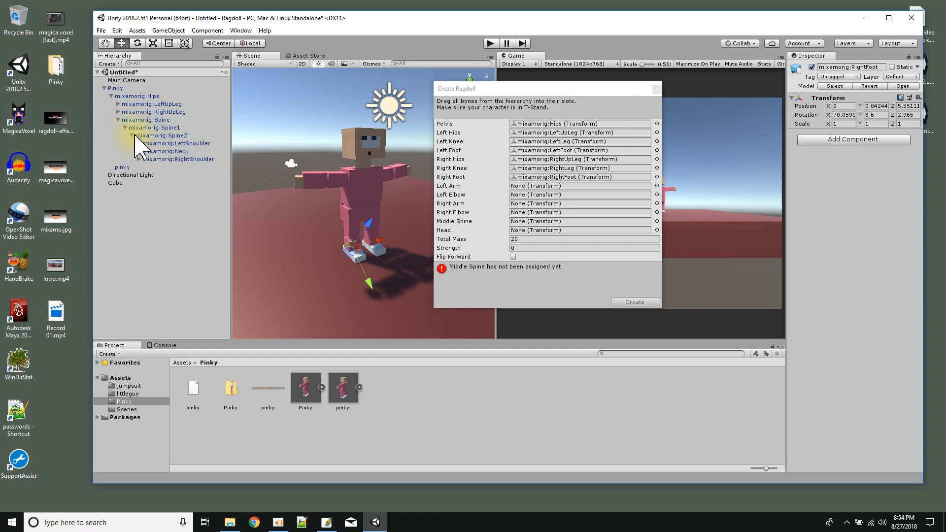
{"action": "left_click", "coordinate": [139, 144]}
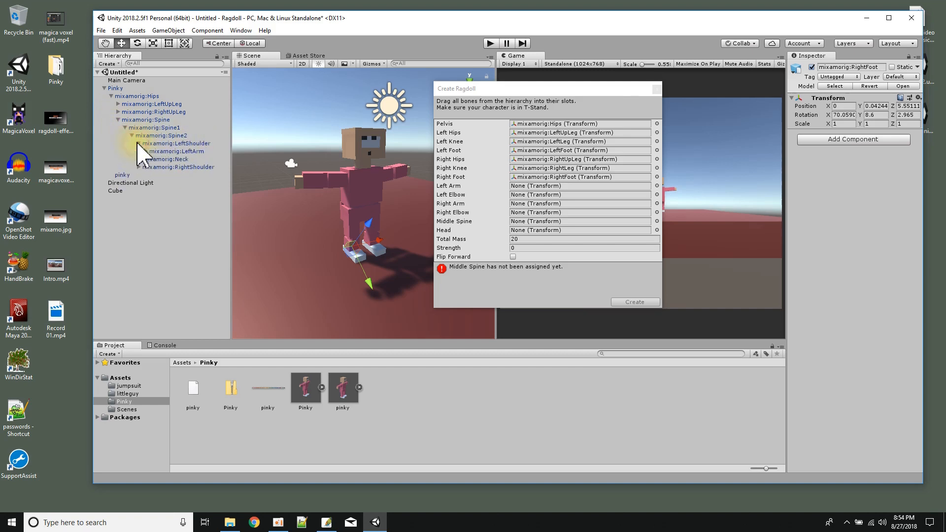
{"action": "left_click", "coordinate": [178, 143]}
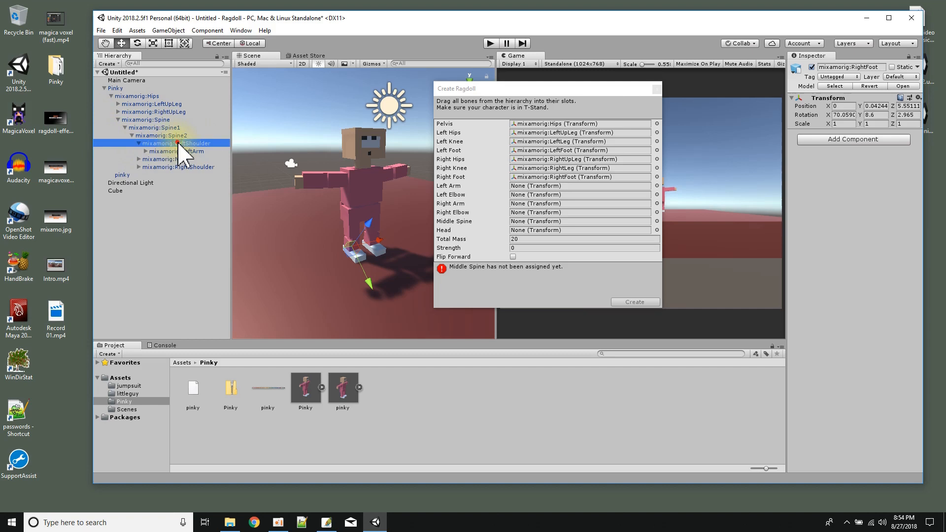
{"action": "left_click", "coordinate": [146, 151]}
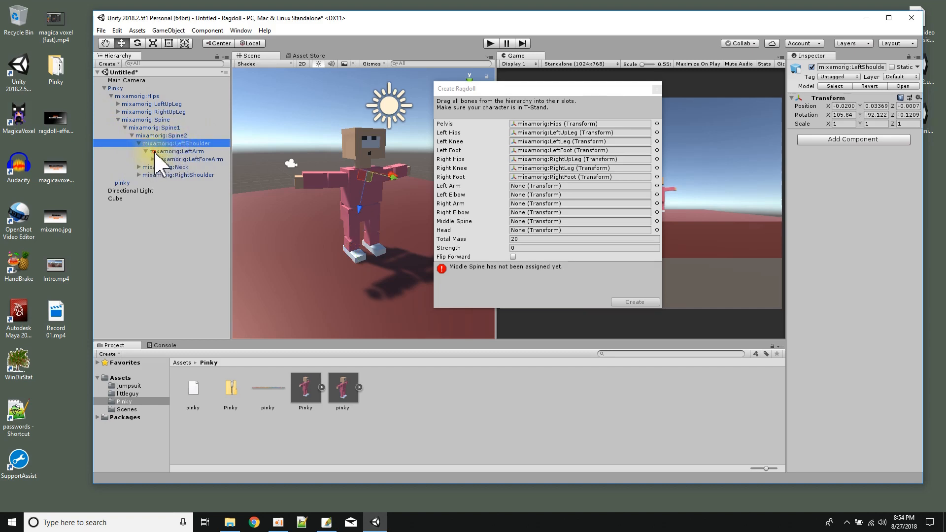
{"action": "left_click", "coordinate": [154, 151]}
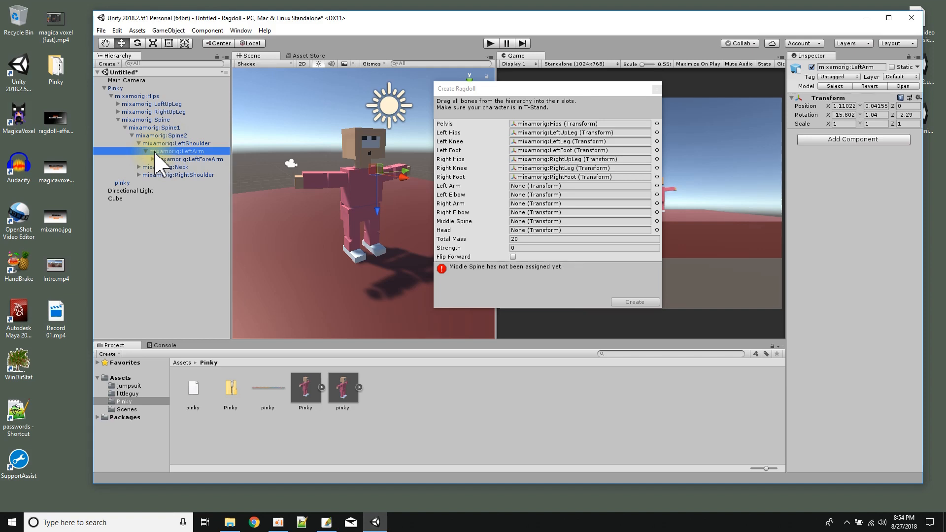
{"action": "left_click_drag", "start_coordinate": [155, 153], "coordinate": [519, 186]}
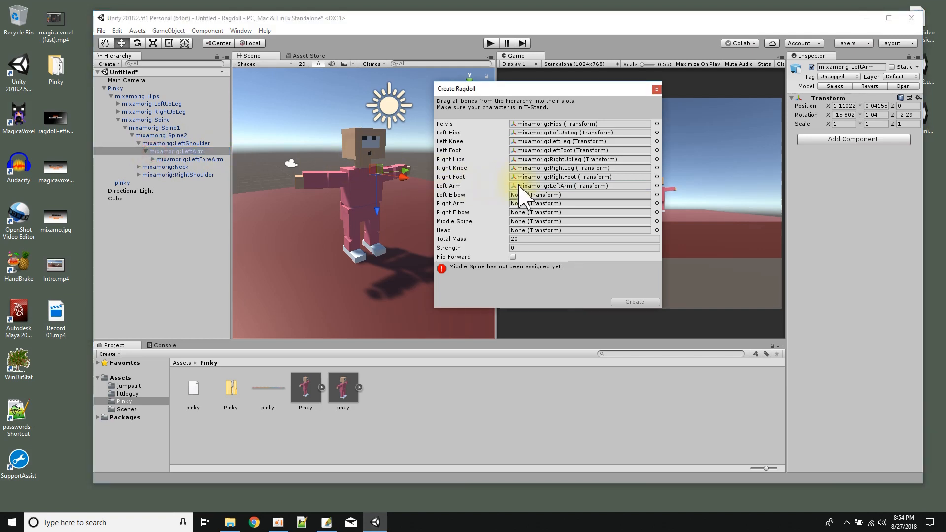
{"action": "left_click", "coordinate": [208, 158]}
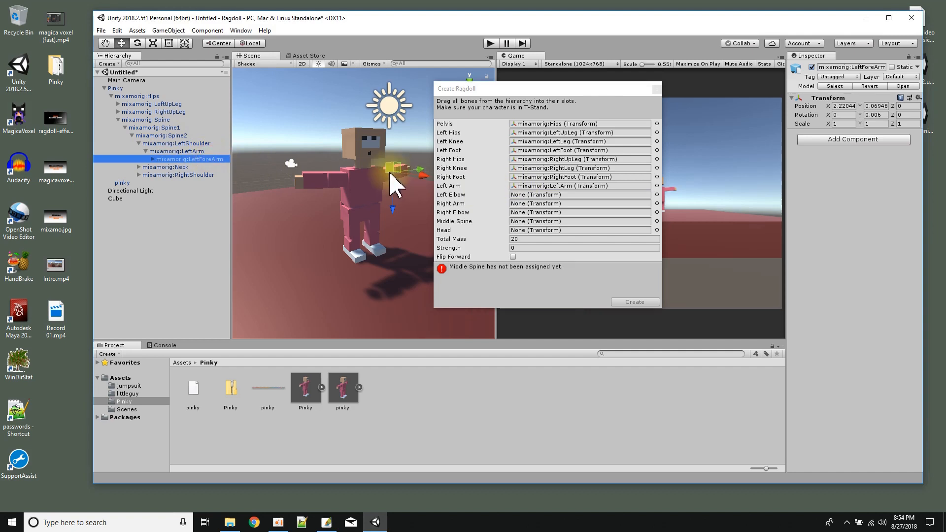
{"action": "left_click_drag", "start_coordinate": [202, 163], "coordinate": [523, 196]}
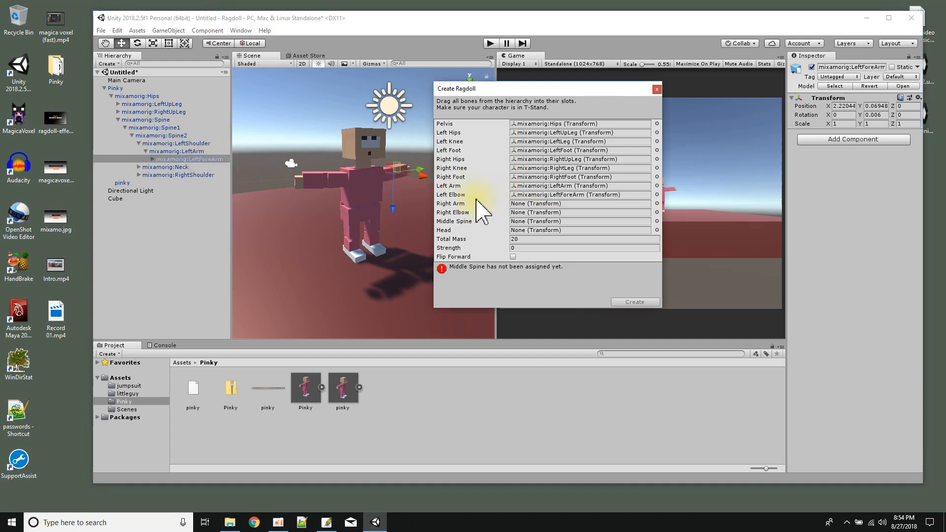
Assign the mixamorig:RightArm bone under the right shoulder as the ragdoll's Right Arm.
{"action": "left_click", "coordinate": [138, 174]}
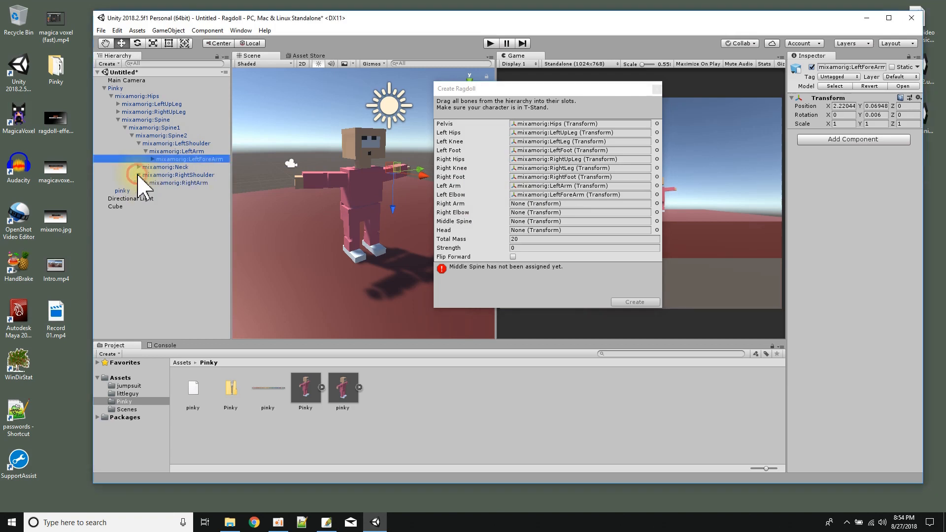
{"action": "left_click", "coordinate": [170, 177]}
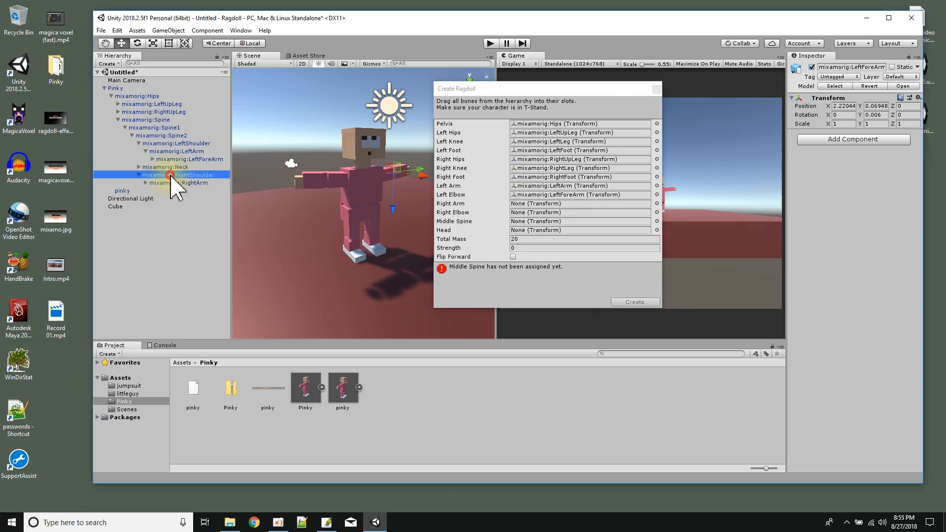
{"action": "left_click", "coordinate": [170, 183]}
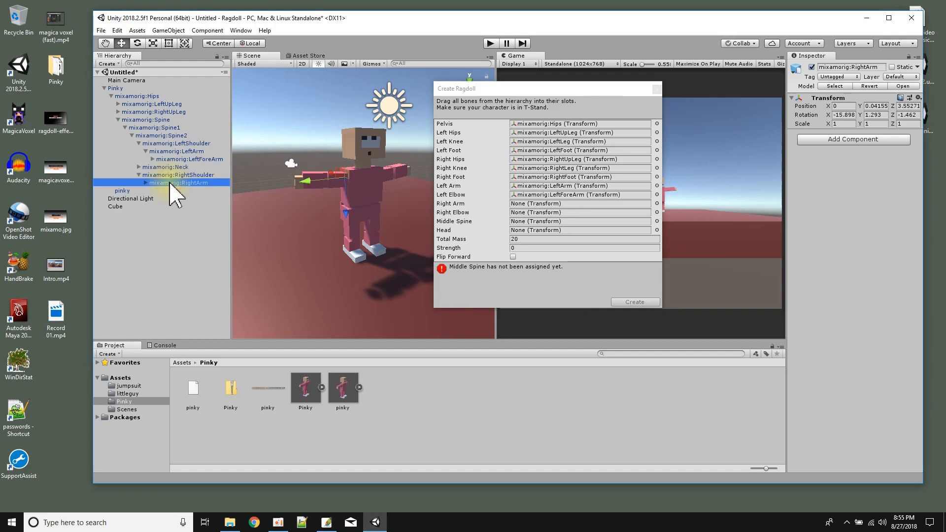
{"action": "left_click_drag", "start_coordinate": [166, 183], "coordinate": [513, 204]}
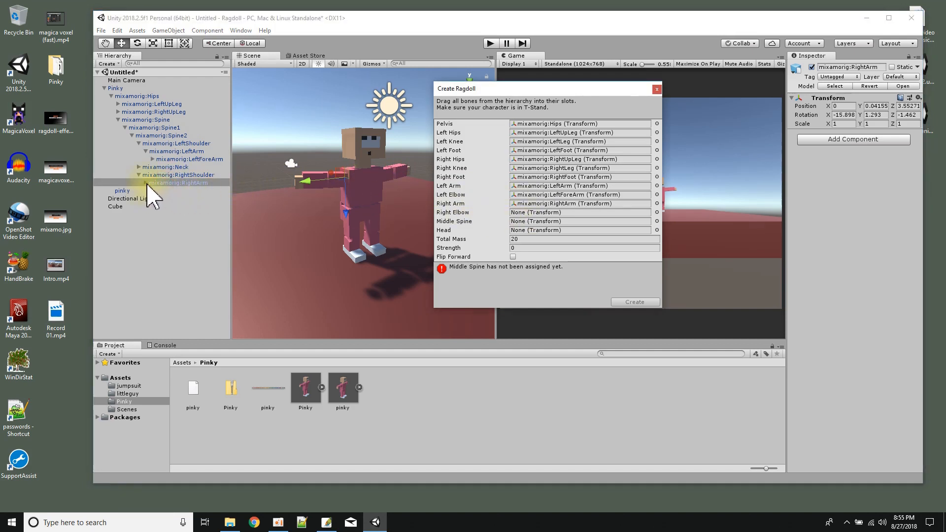
Expand the right arm bone and assign mixamorig:RightForeArm as the ragdoll's Right Elbow.
{"action": "left_click", "coordinate": [146, 183]}
{"action": "left_click", "coordinate": [184, 190]}
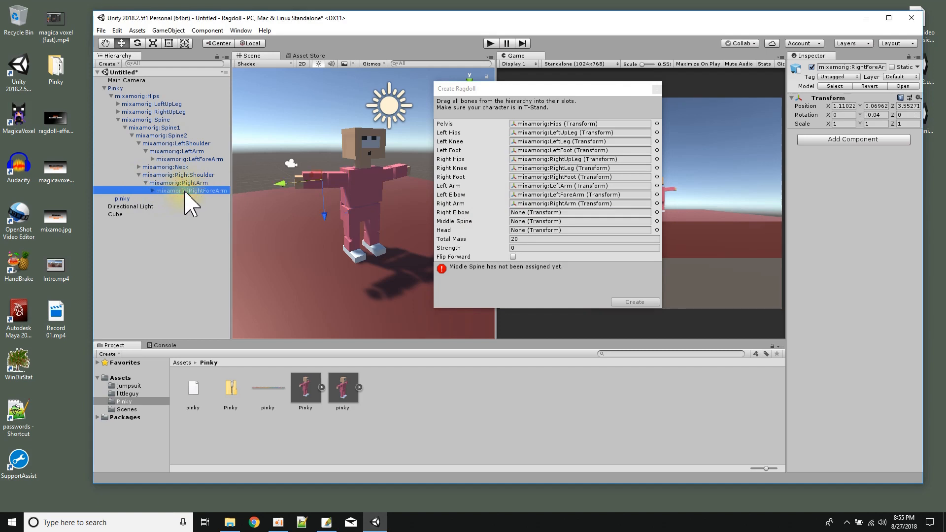
{"action": "left_click_drag", "start_coordinate": [185, 190], "coordinate": [518, 217]}
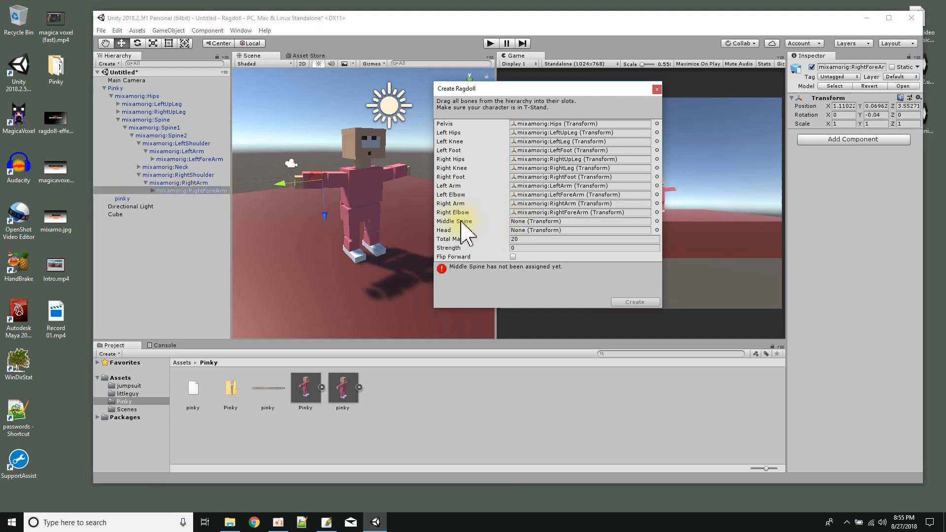
Collapse both shoulder bone chains and assign mixamorig:Spine2 as the ragdoll's Middle Spine.
{"action": "left_click", "coordinate": [138, 176]}
{"action": "left_click", "coordinate": [139, 143]}
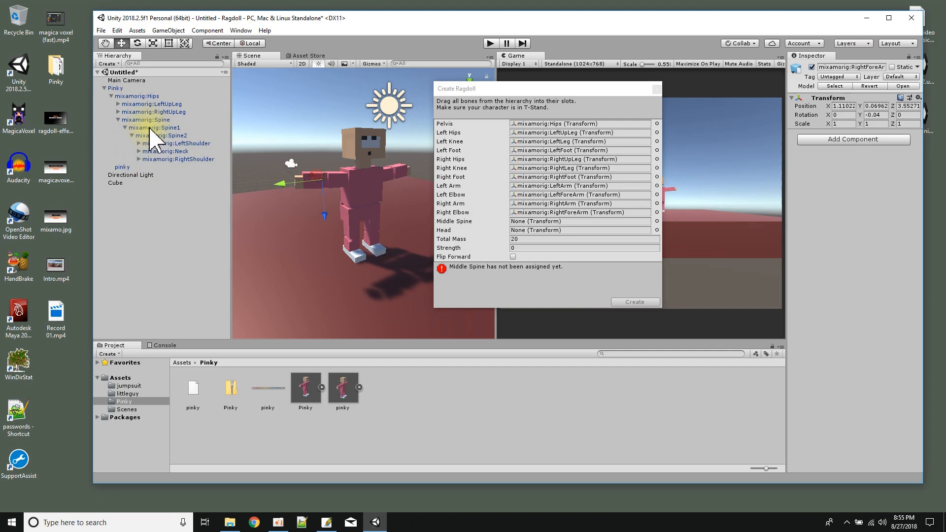
{"action": "left_click", "coordinate": [150, 128]}
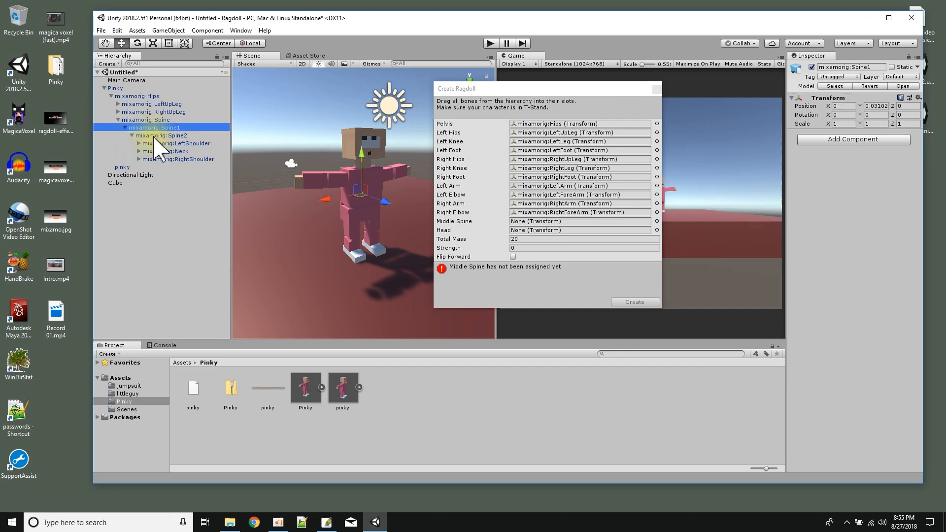
{"action": "left_click", "coordinate": [154, 136]}
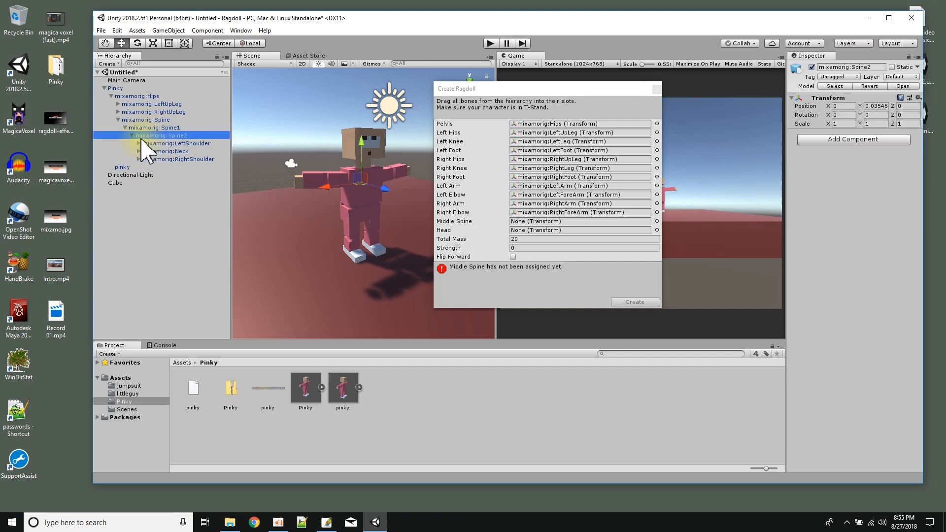
{"action": "left_click_drag", "start_coordinate": [159, 138], "coordinate": [534, 222]}
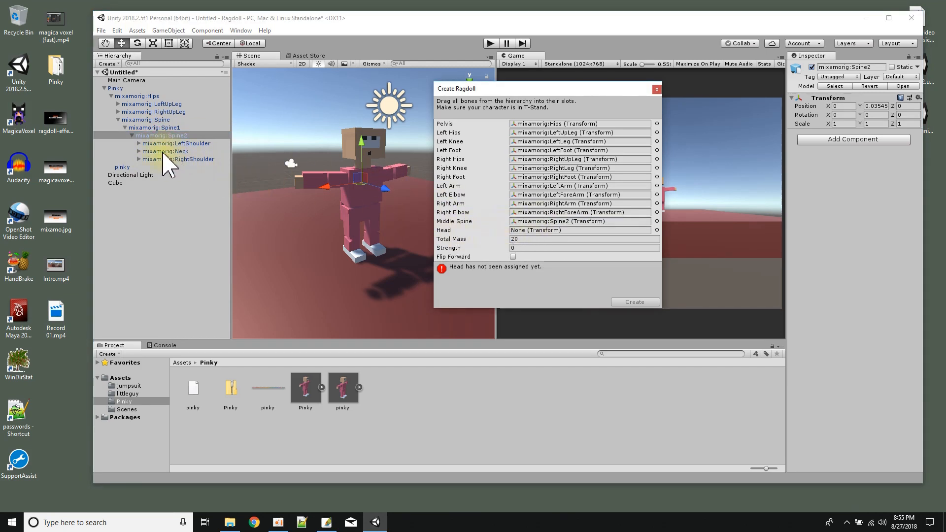
Assign the mixamorig:Head bone under the neck as the ragdoll's Head, create the ragdoll and review the head's physics components.
{"action": "left_click", "coordinate": [140, 151]}
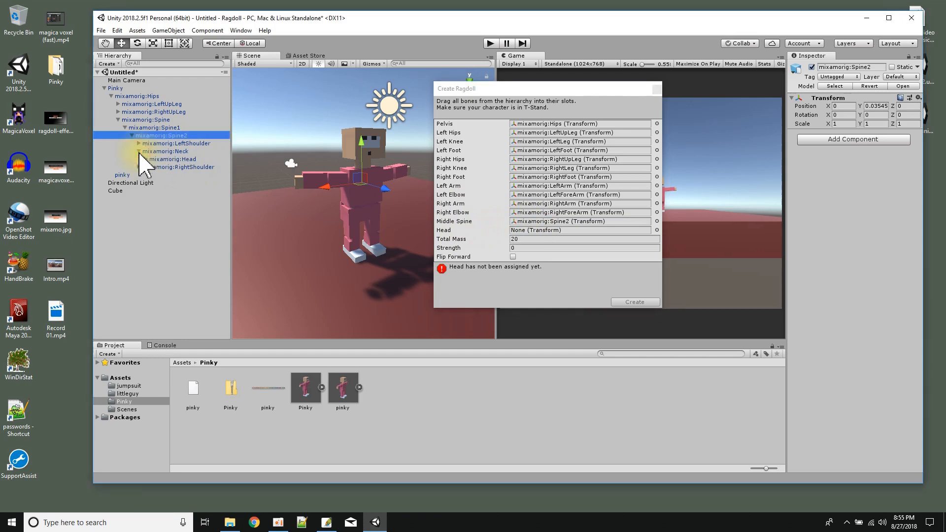
{"action": "left_click", "coordinate": [183, 152]}
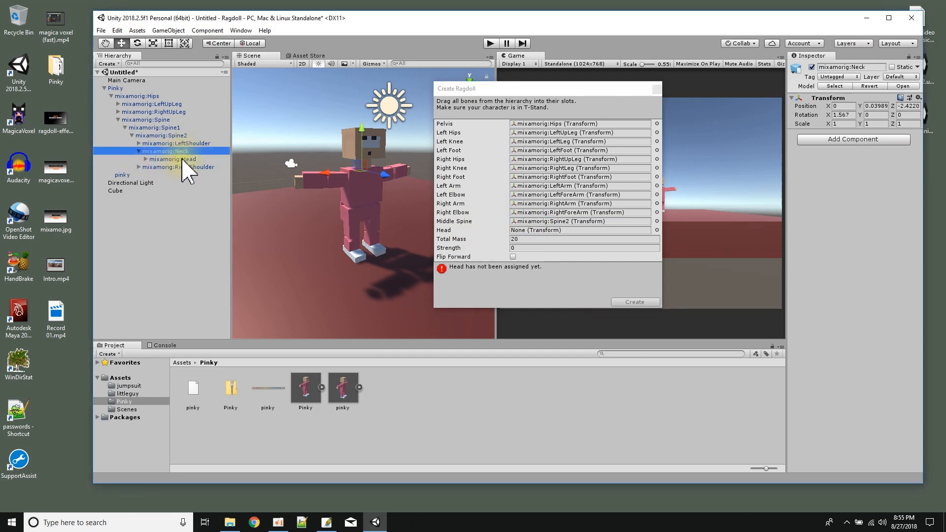
{"action": "left_click", "coordinate": [187, 159]}
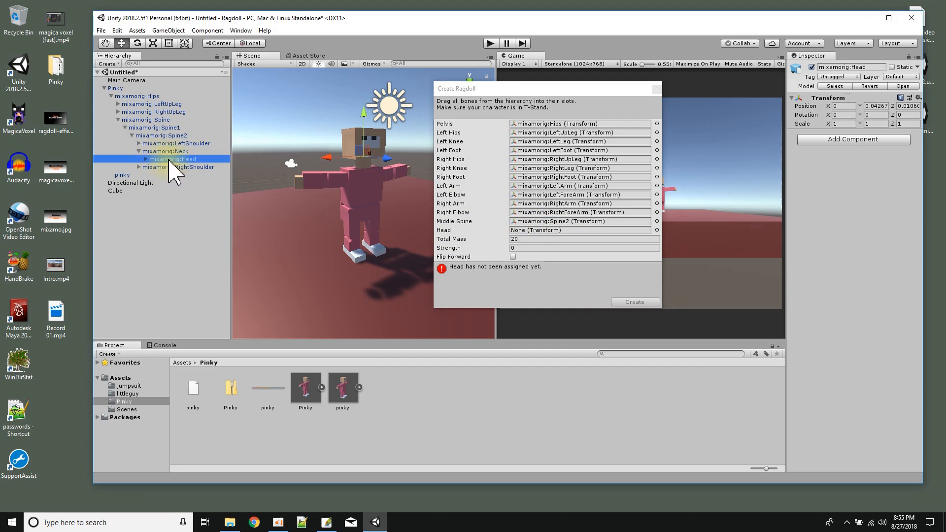
{"action": "left_click_drag", "start_coordinate": [170, 162], "coordinate": [527, 231]}
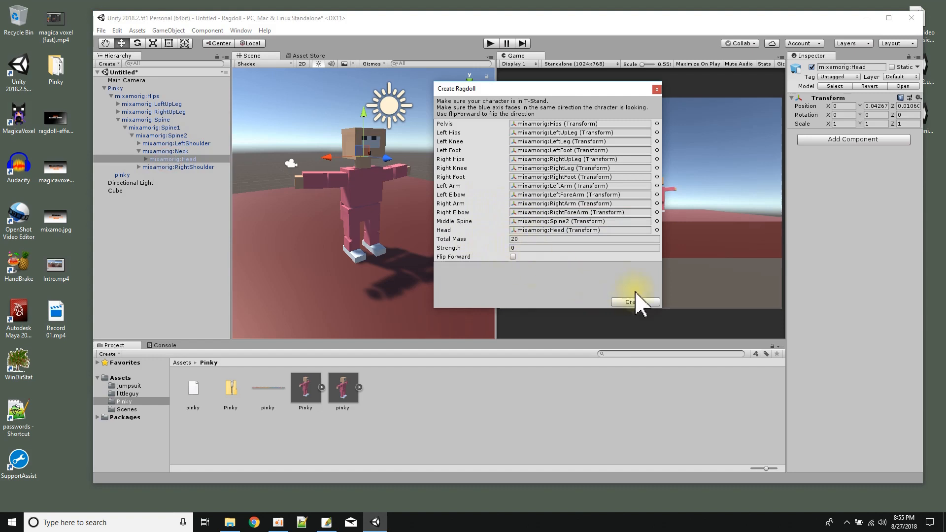
{"action": "left_click", "coordinate": [646, 303]}
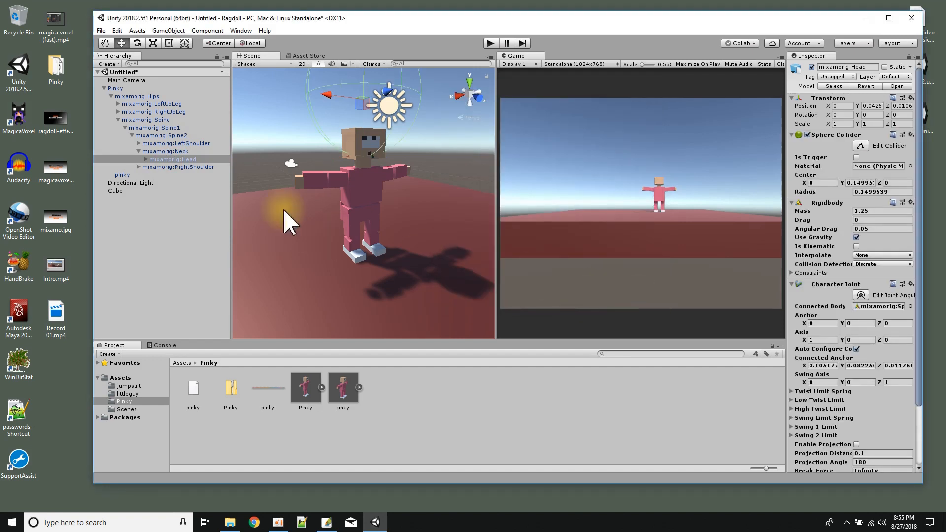
{"action": "scroll", "coordinate": [856, 340], "scroll_direction": "down", "scroll_amount": 3}
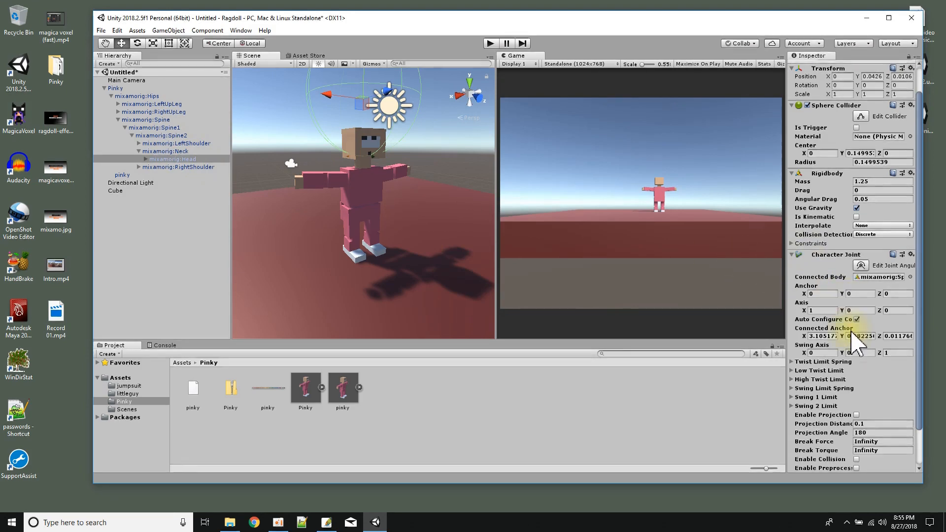
{"action": "scroll", "coordinate": [856, 340], "scroll_direction": "down", "scroll_amount": 3}
{"action": "scroll", "coordinate": [848, 232], "scroll_direction": "up", "scroll_amount": 5}
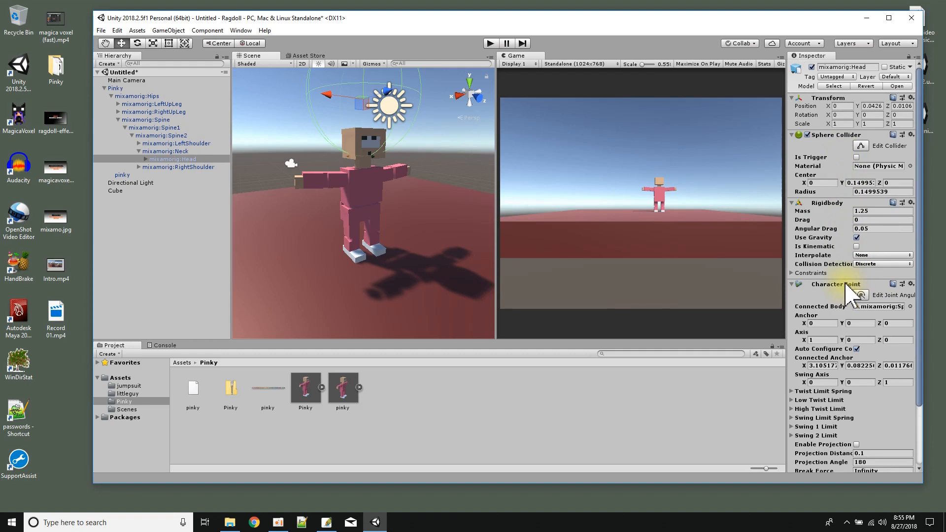
Raise the Pinky character above the floor to a Y position of about 1.431 and play the scene briefly to test the ragdoll.
{"action": "left_click", "coordinate": [117, 88]}
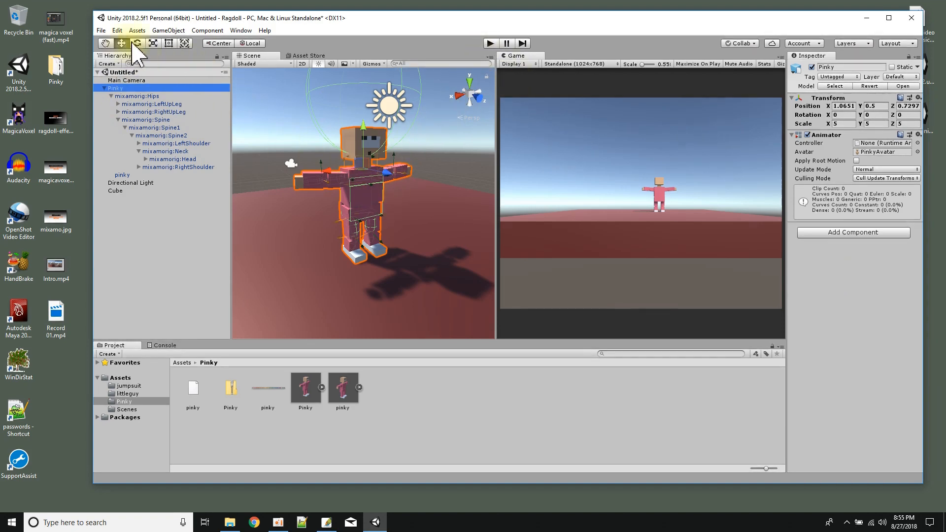
{"action": "left_click_drag", "start_coordinate": [364, 141], "coordinate": [359, 81]}
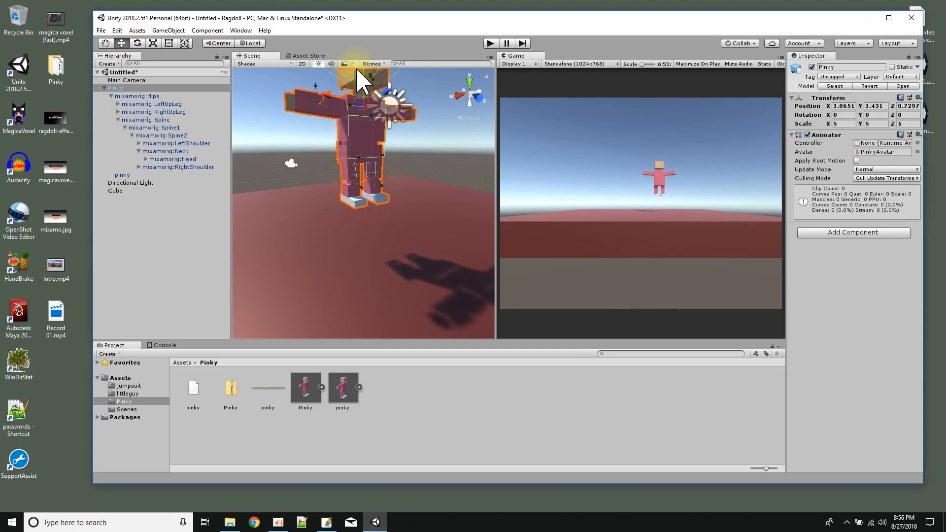
{"action": "left_click", "coordinate": [490, 43]}
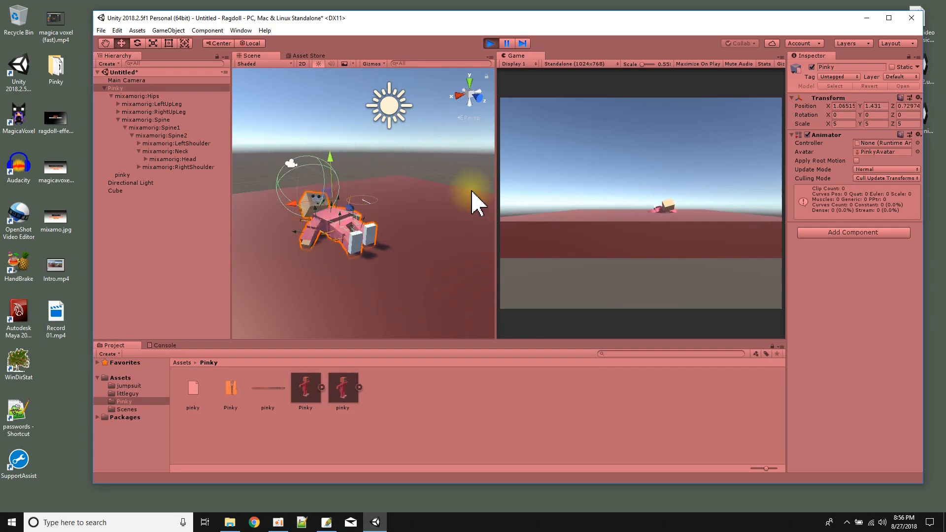
{"action": "left_click", "coordinate": [490, 43]}
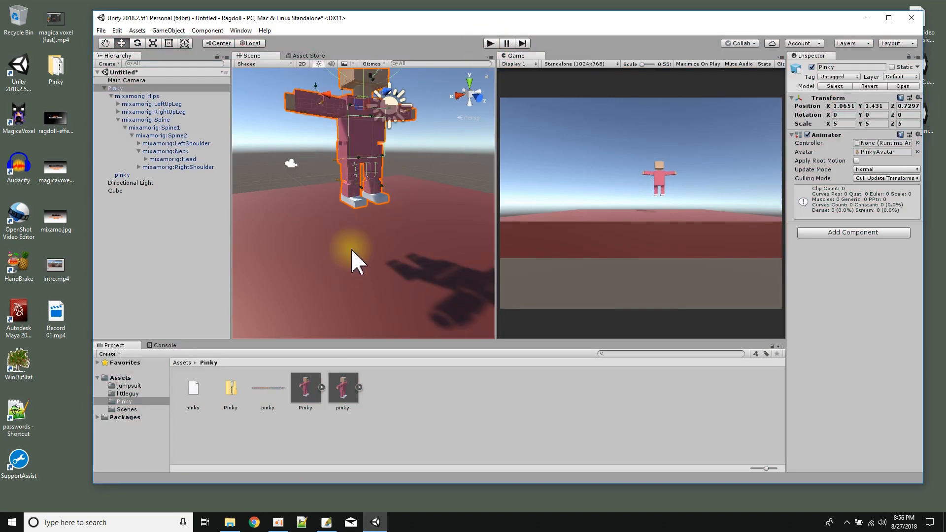
Attach the Ragdoll script from the Assets folder to Pinky and open the script in Visual Studio.
{"action": "left_click", "coordinate": [120, 378]}
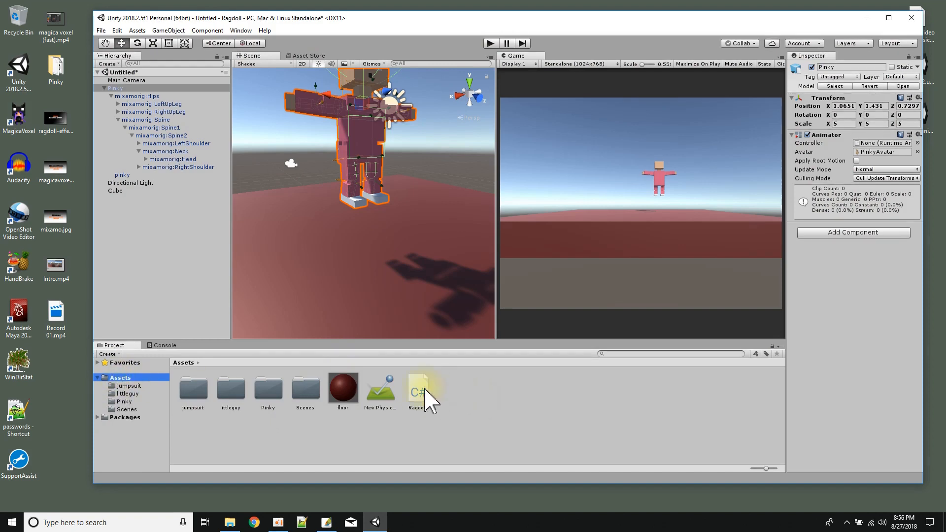
{"action": "left_click_drag", "start_coordinate": [436, 388], "coordinate": [824, 228]}
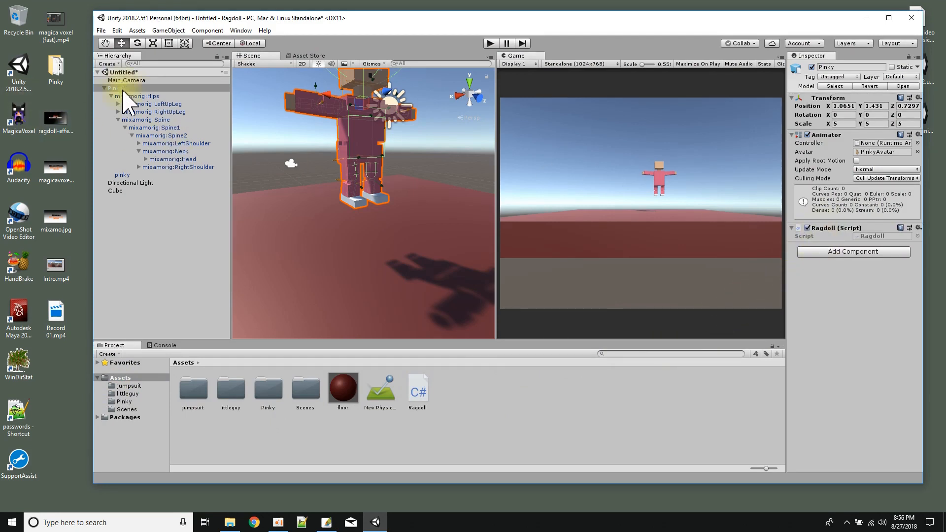
{"action": "double_click", "coordinate": [880, 238]}
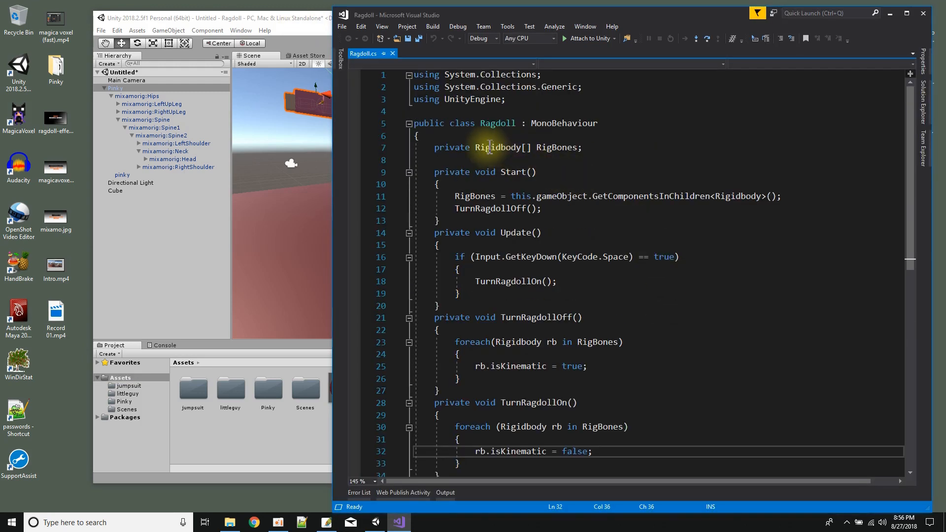
Examine the script's RigBones Rigidbody array declaration and relate it to Pinky's bone hierarchy in Unity.
{"action": "double_click", "coordinate": [494, 150]}
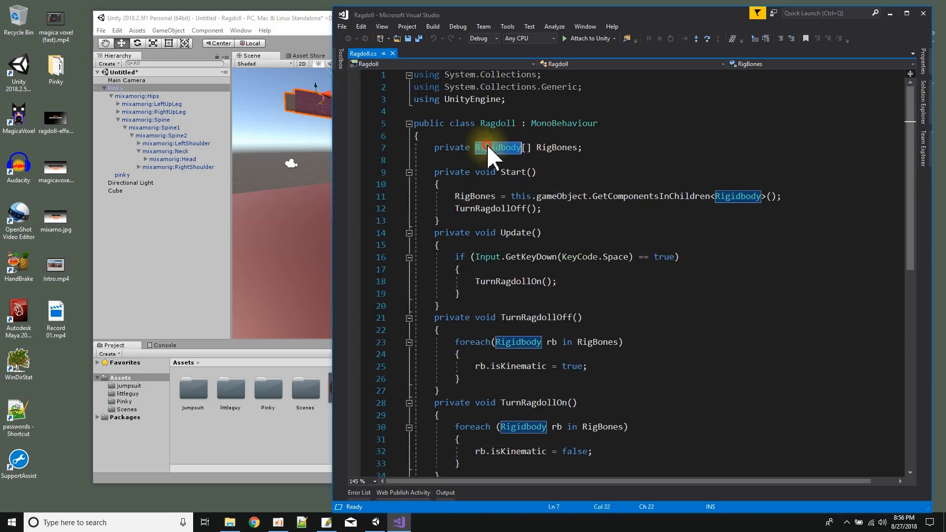
{"action": "left_click", "coordinate": [554, 149]}
{"action": "double_click", "coordinate": [555, 149]}
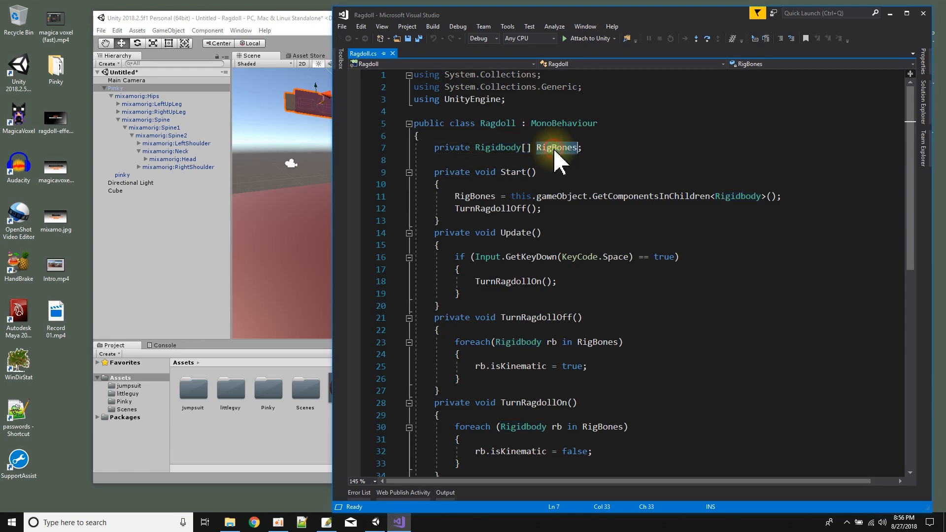
{"action": "left_click", "coordinate": [315, 30]}
{"action": "left_click_drag", "start_coordinate": [313, 20], "coordinate": [256, 25]}
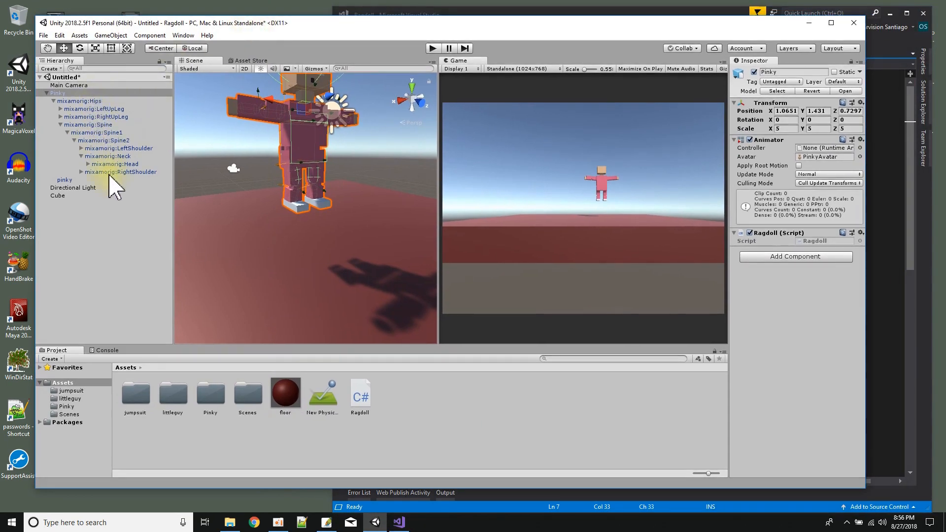
{"action": "left_click", "coordinate": [892, 207]}
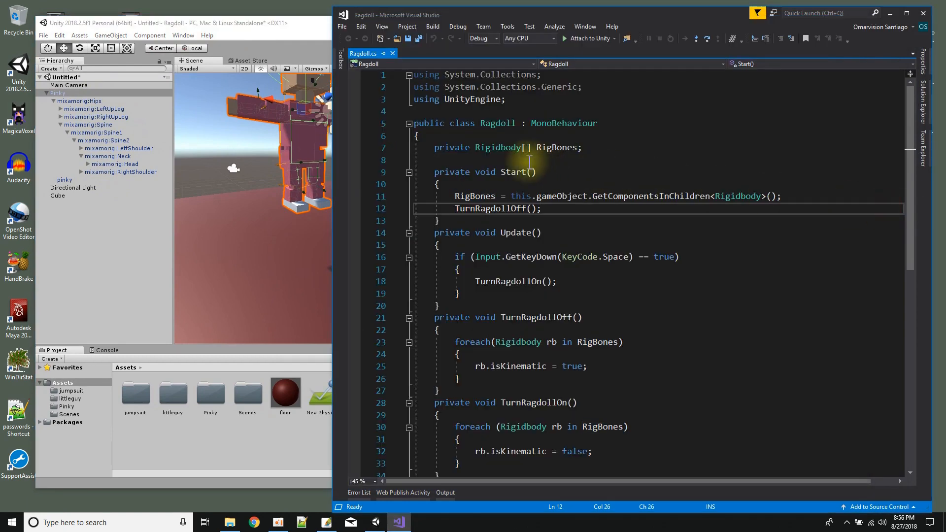
{"action": "left_click", "coordinate": [500, 148]}
{"action": "left_click", "coordinate": [548, 149]}
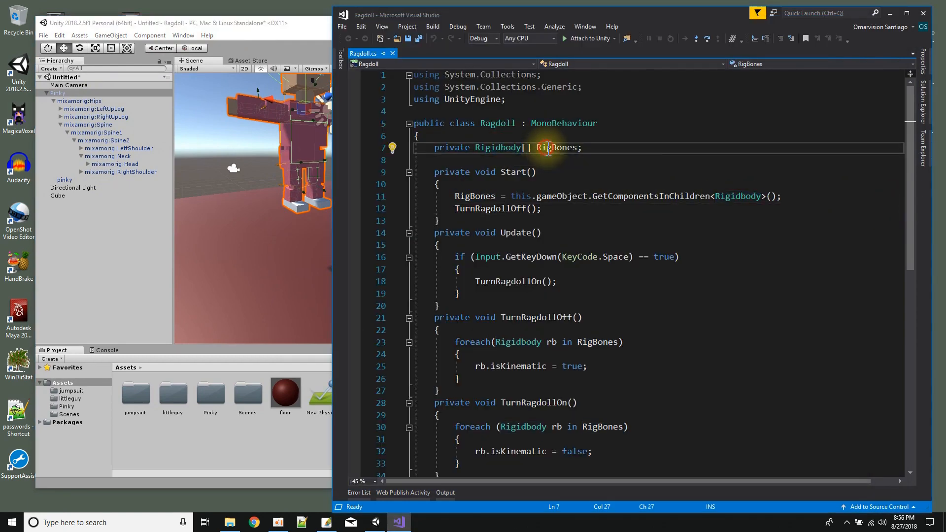
{"action": "double_click", "coordinate": [549, 149]}
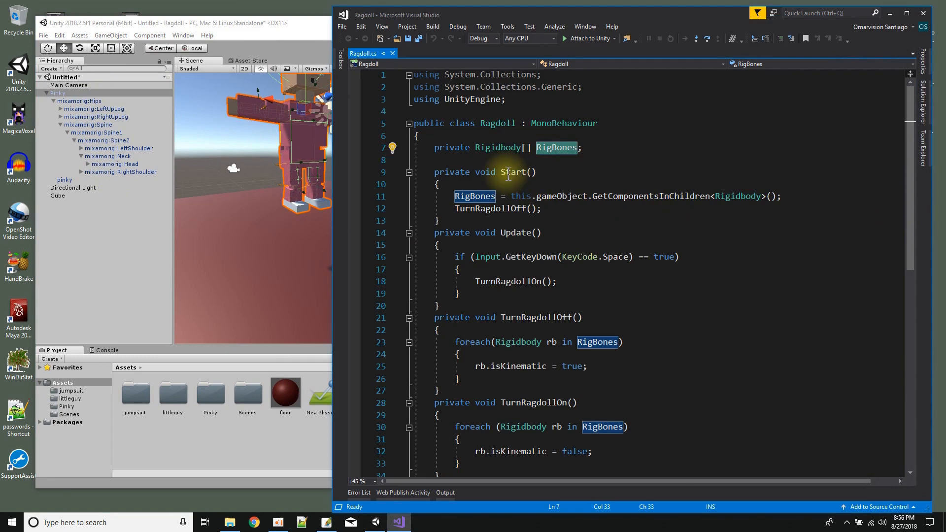
Examine how the Start method fills RigBones with the child Rigidbody components and calls TurnRagdollOff.
{"action": "left_click", "coordinate": [438, 173]}
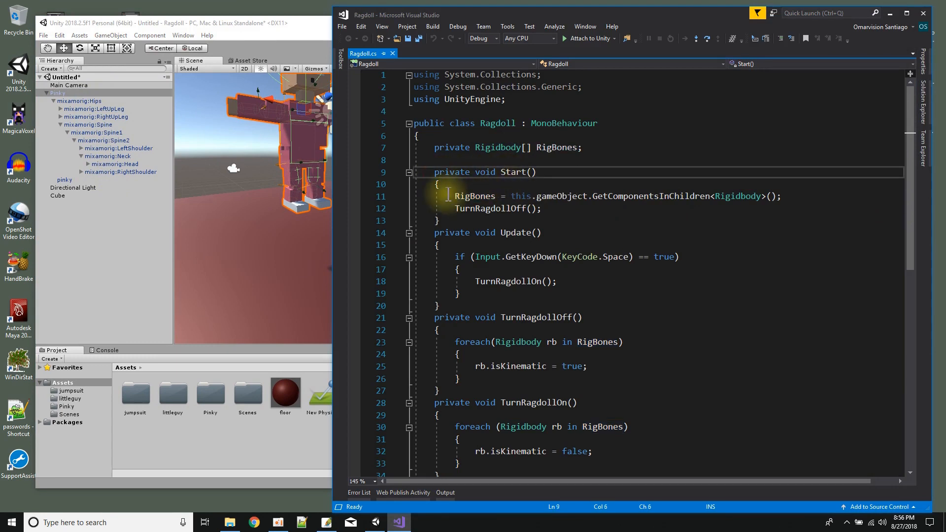
{"action": "double_click", "coordinate": [466, 197]}
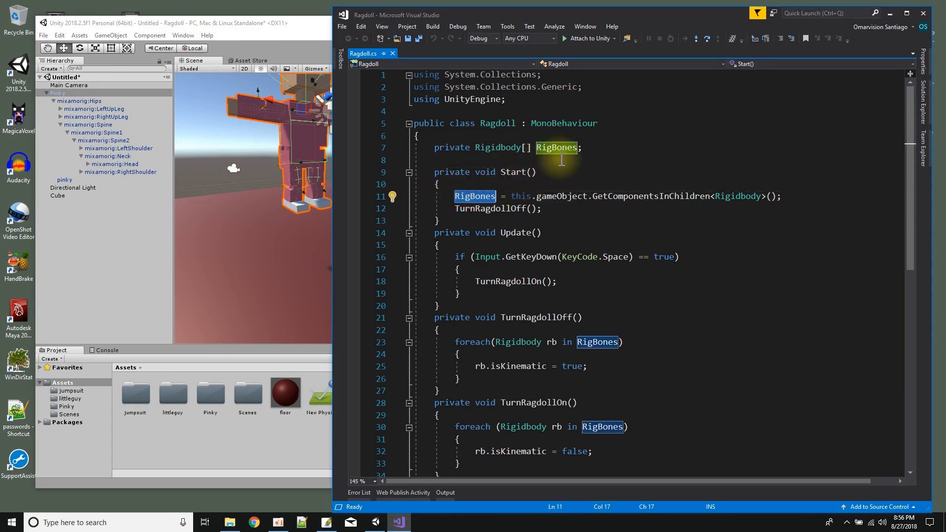
{"action": "double_click", "coordinate": [521, 198]}
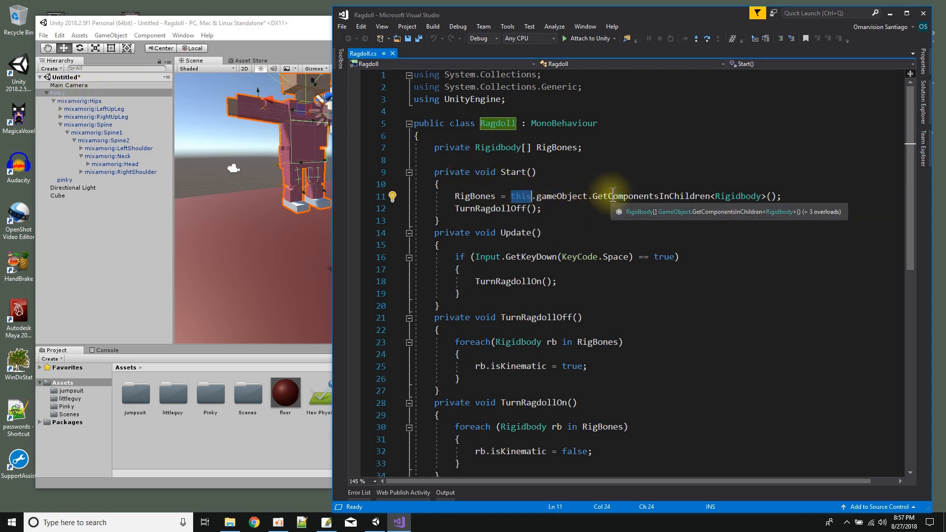
{"action": "double_click", "coordinate": [732, 197]}
{"action": "double_click", "coordinate": [474, 197]}
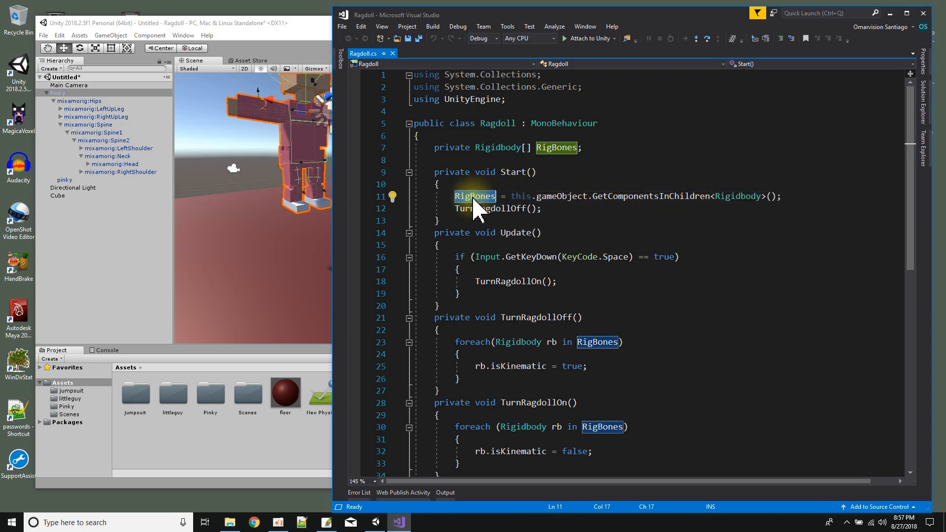
{"action": "left_click", "coordinate": [501, 211]}
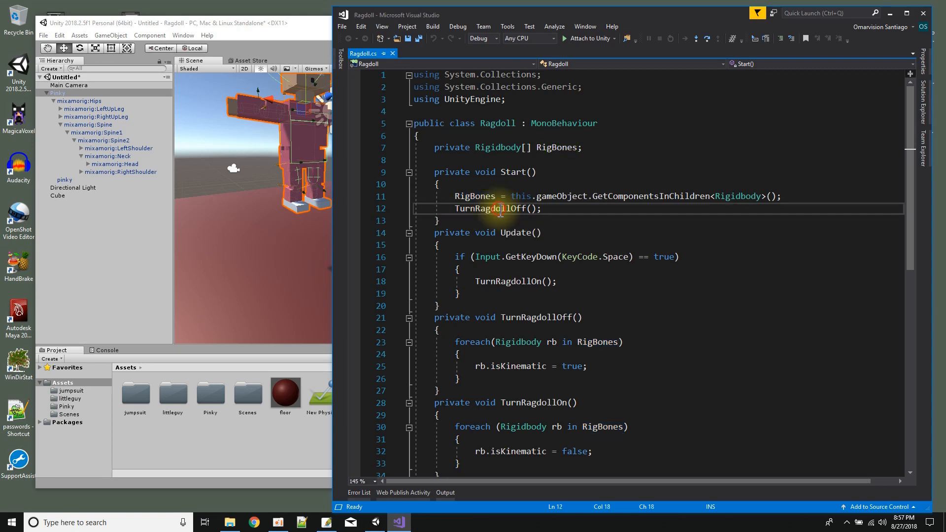
{"action": "double_click", "coordinate": [500, 210]}
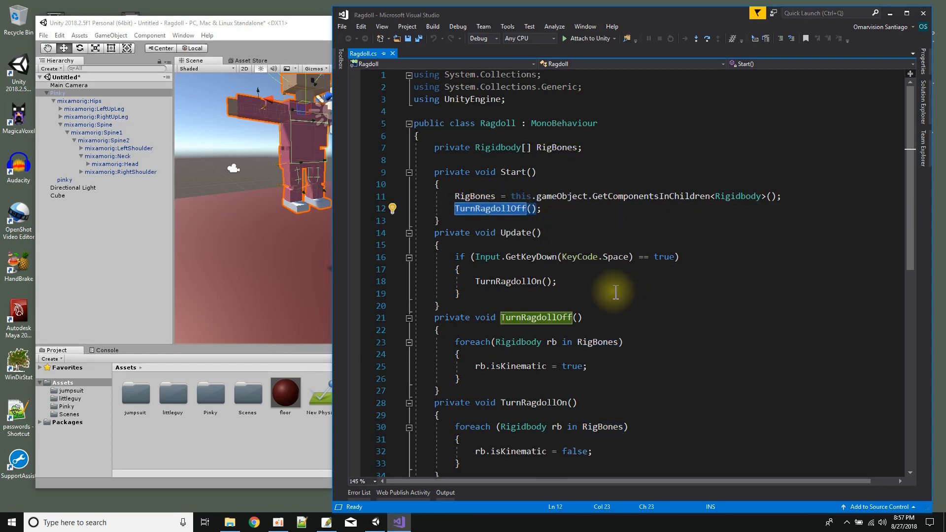
Examine how the TurnRagdollOff method loops through RigBones and sets each Rigidbody's isKinematic to true.
{"action": "scroll", "coordinate": [577, 283], "scroll_direction": "down", "scroll_amount": 2}
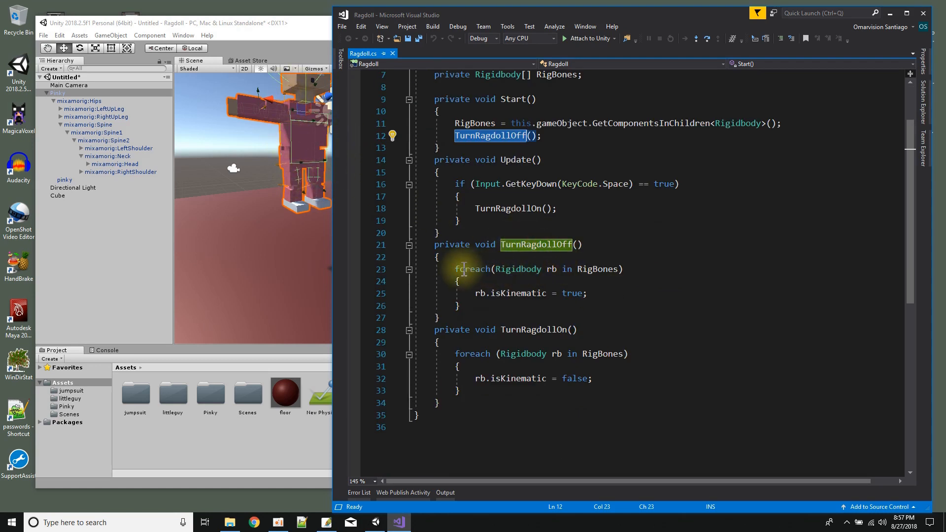
{"action": "left_click_drag", "start_coordinate": [454, 270], "coordinate": [631, 274]}
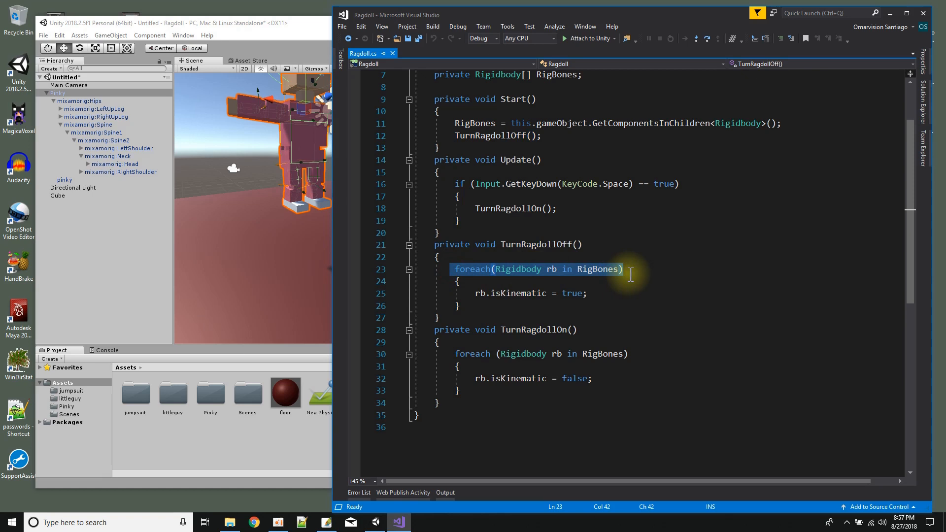
{"action": "double_click", "coordinate": [479, 293]}
{"action": "left_click", "coordinate": [510, 295]}
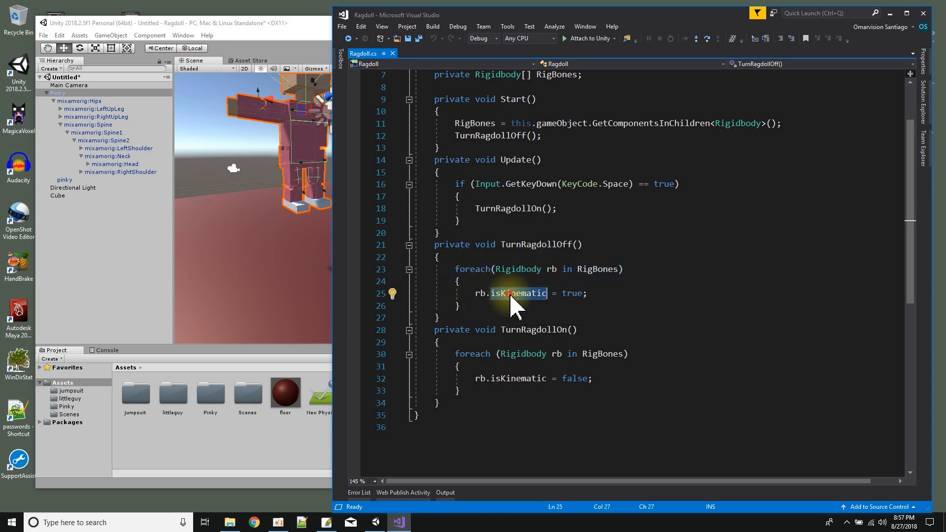
{"action": "left_click", "coordinate": [574, 296]}
{"action": "double_click", "coordinate": [574, 296]}
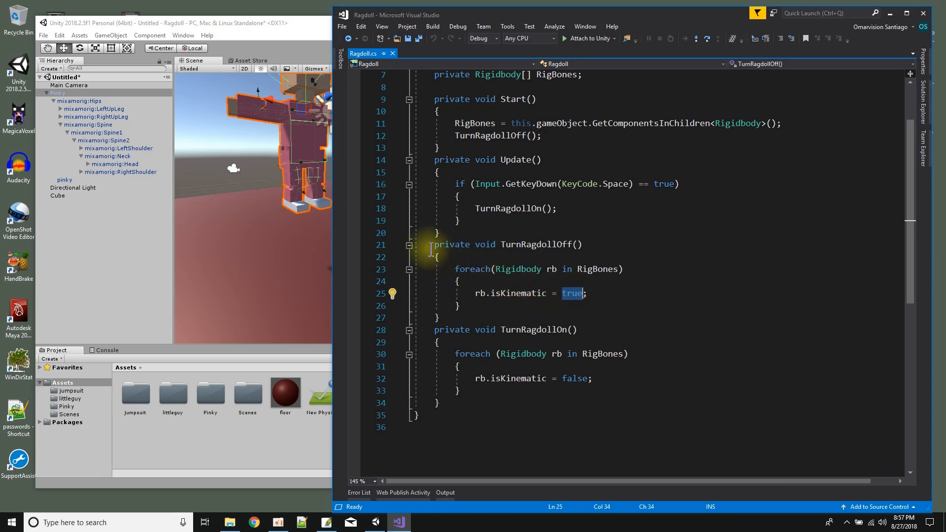
{"action": "left_click_drag", "start_coordinate": [435, 246], "coordinate": [439, 318]}
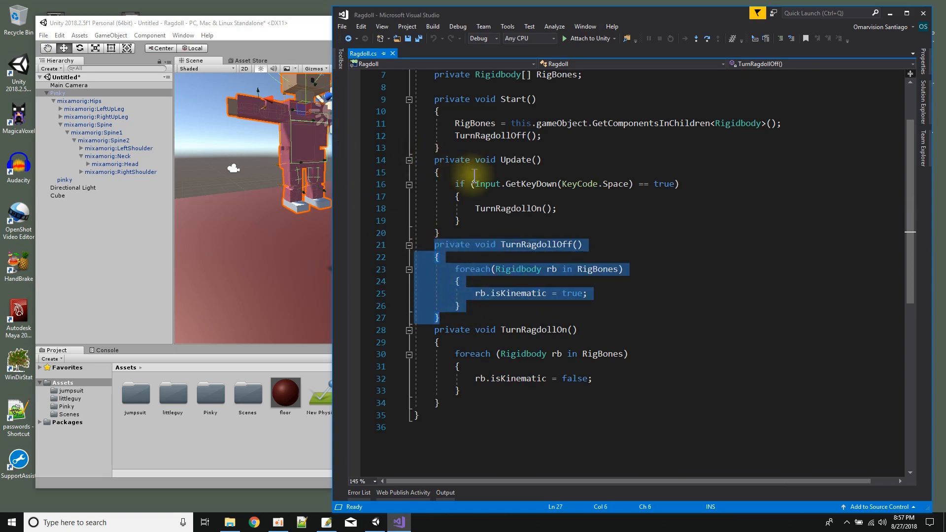
Examine how the Update method calls TurnRagdollOn on KeyCode.Space and how that method's foreach loop sets isKinematic to false.
{"action": "left_click", "coordinate": [506, 160]}
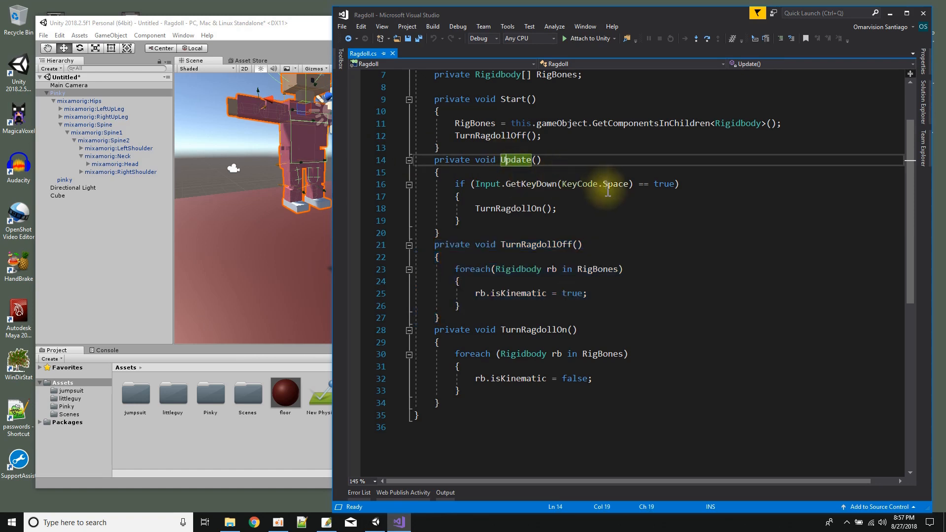
{"action": "left_click", "coordinate": [510, 209]}
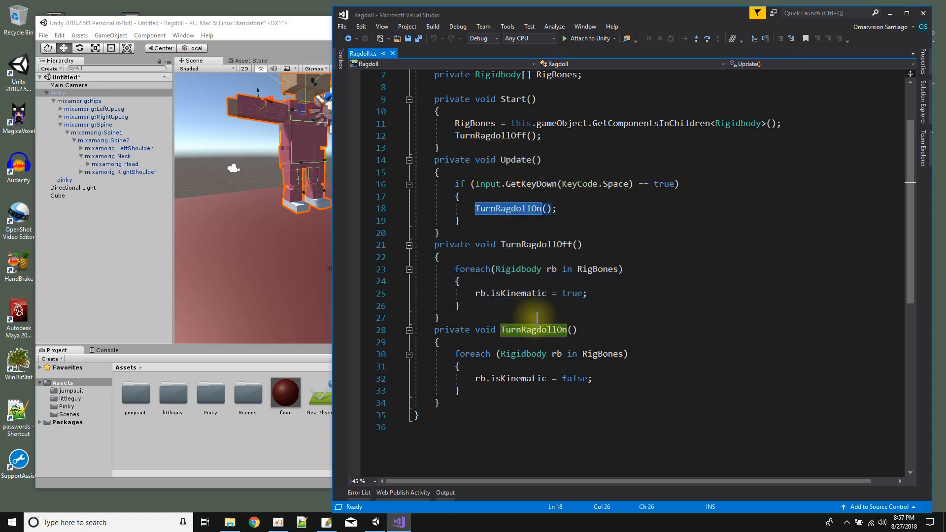
{"action": "double_click", "coordinate": [508, 379]}
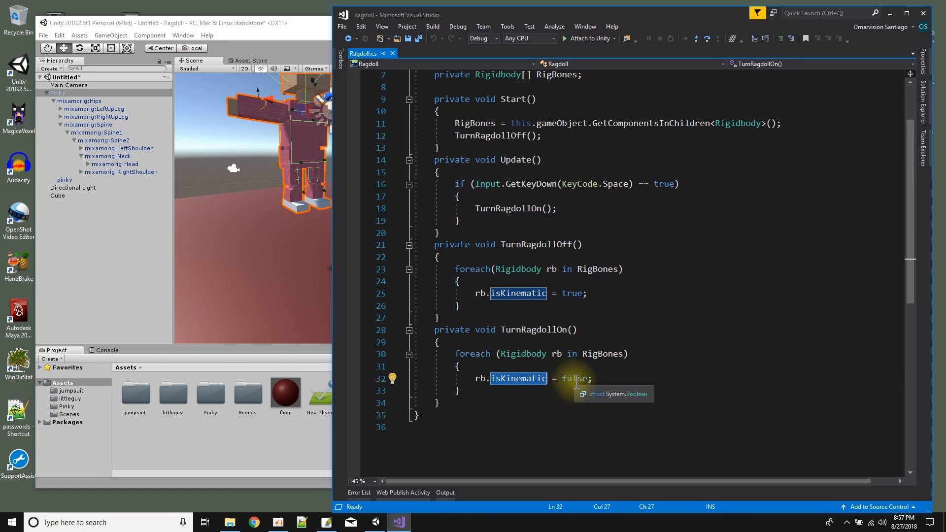
{"action": "left_click_drag", "start_coordinate": [455, 353], "coordinate": [493, 394]}
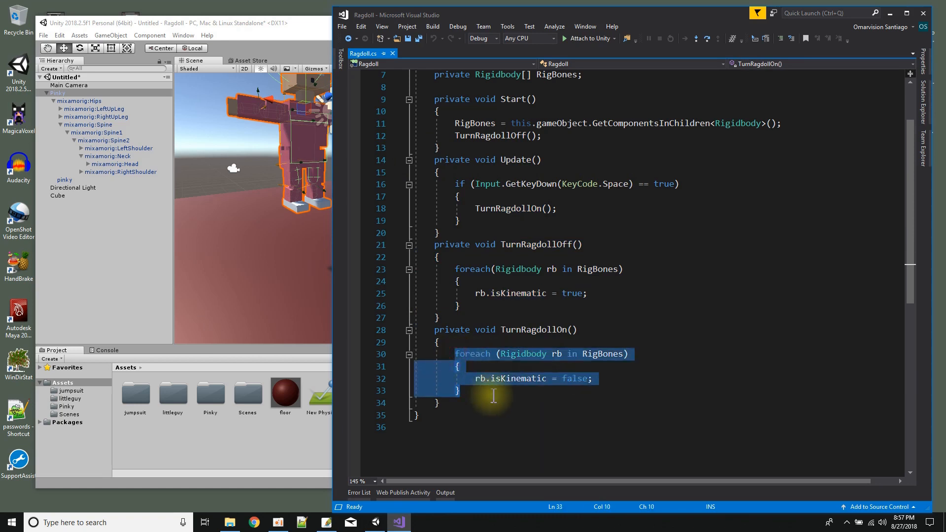
Switch to Unity, play the scene to test the script's Space-triggered ragdoll on Pinky, and stop playback.
{"action": "left_click", "coordinate": [290, 39]}
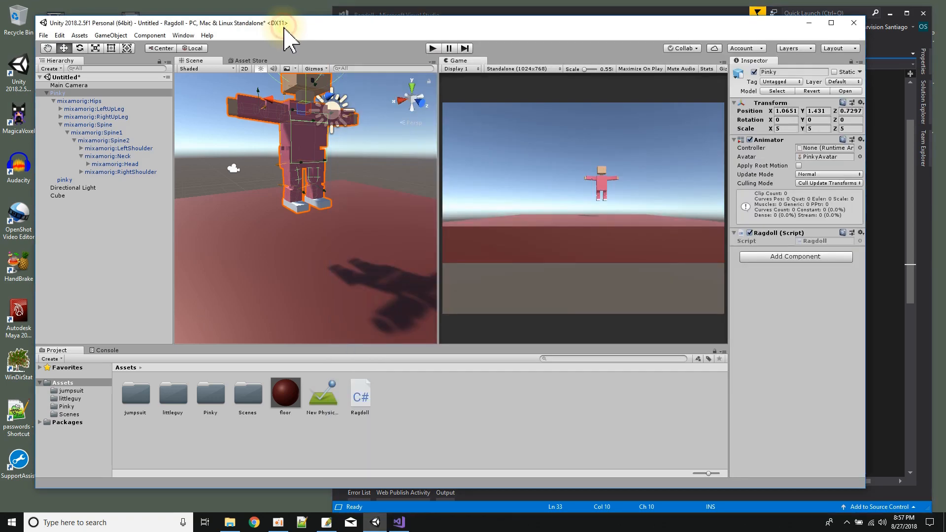
{"action": "left_click", "coordinate": [433, 48]}
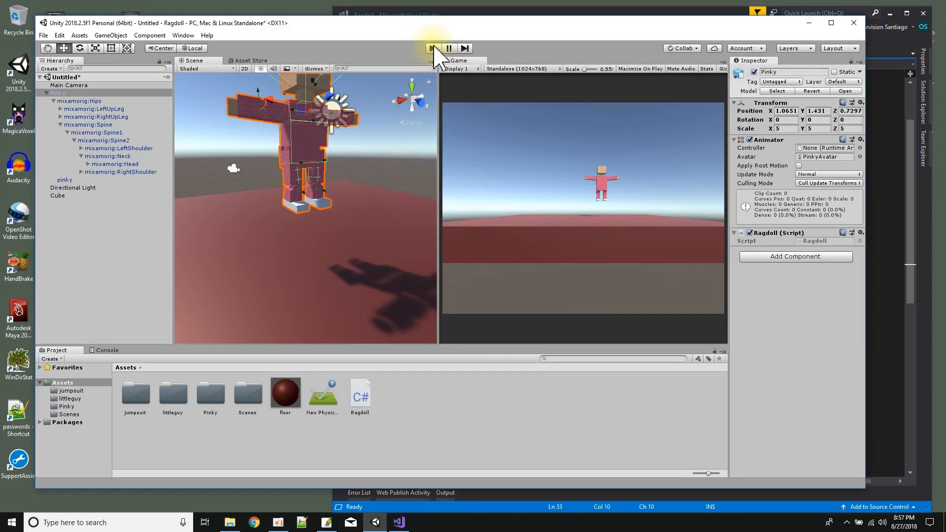
{"action": "left_click", "coordinate": [433, 49]}
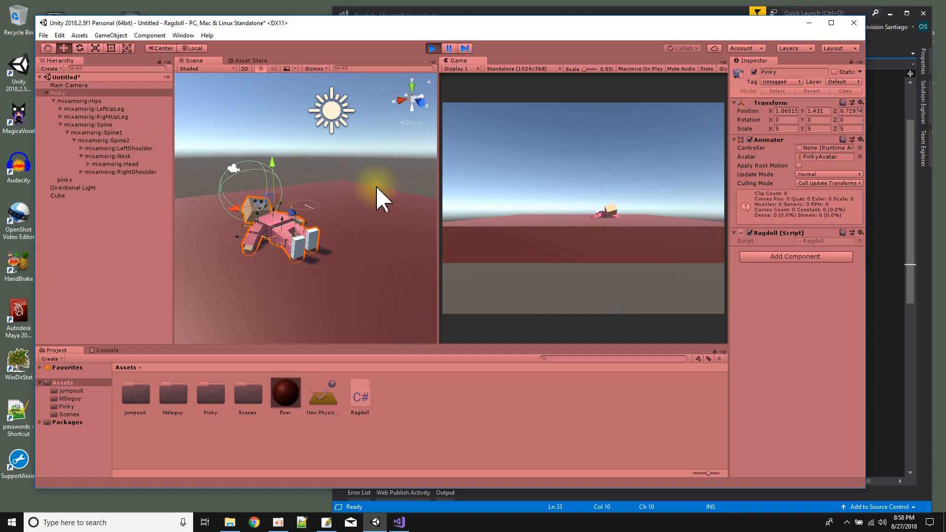
{"action": "left_click", "coordinate": [434, 48]}
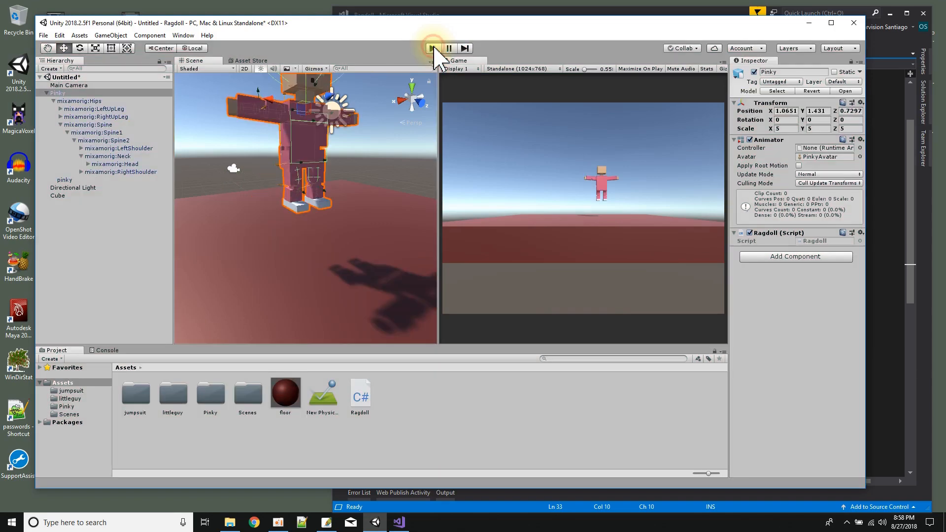